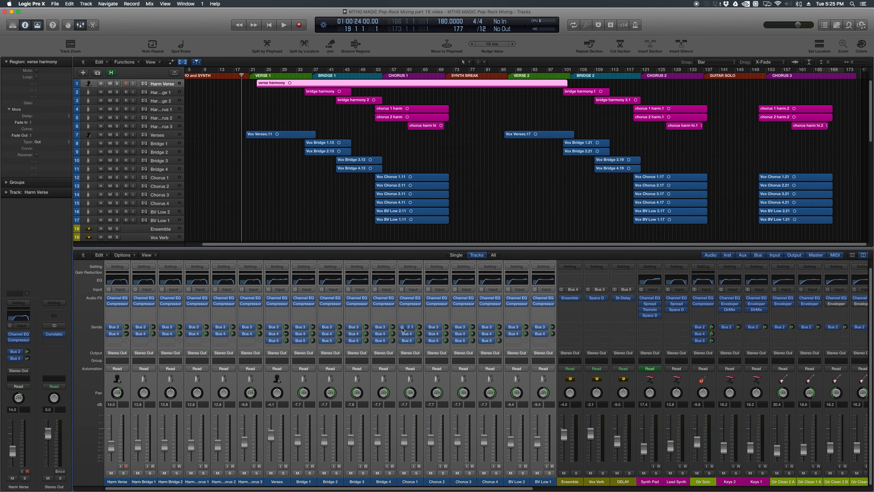
left_click(86, 3)
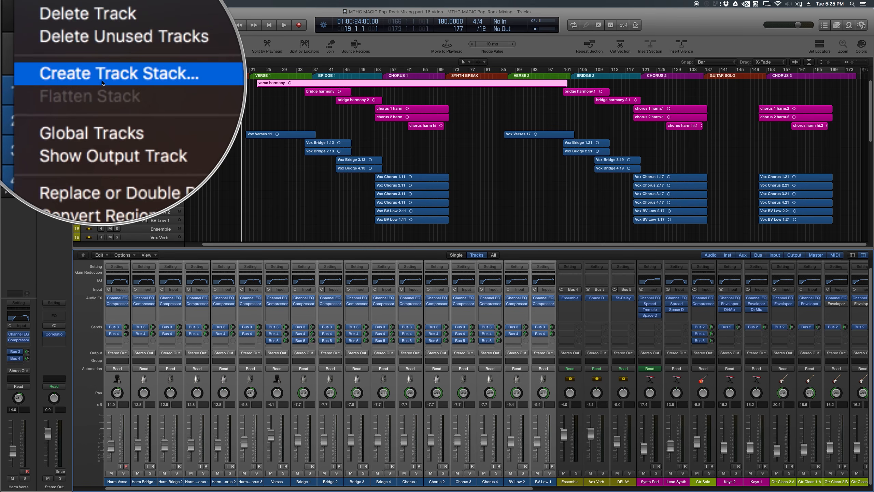
left_click(103, 83)
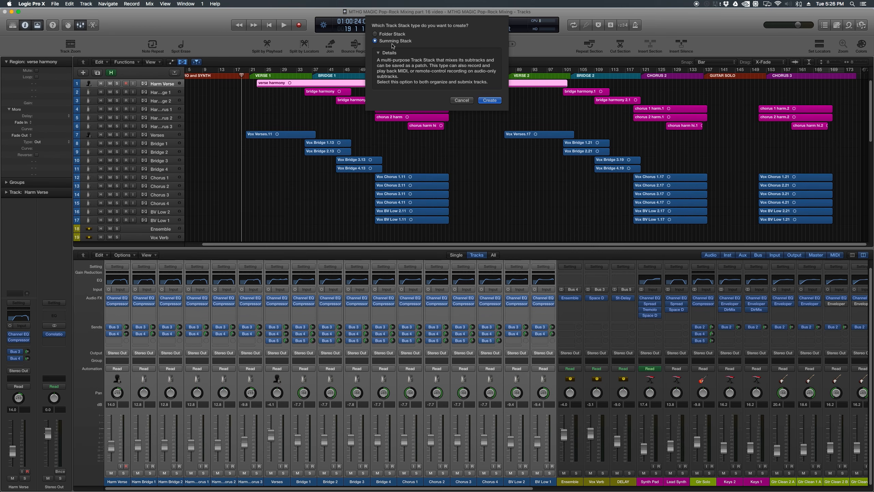
left_click(462, 99)
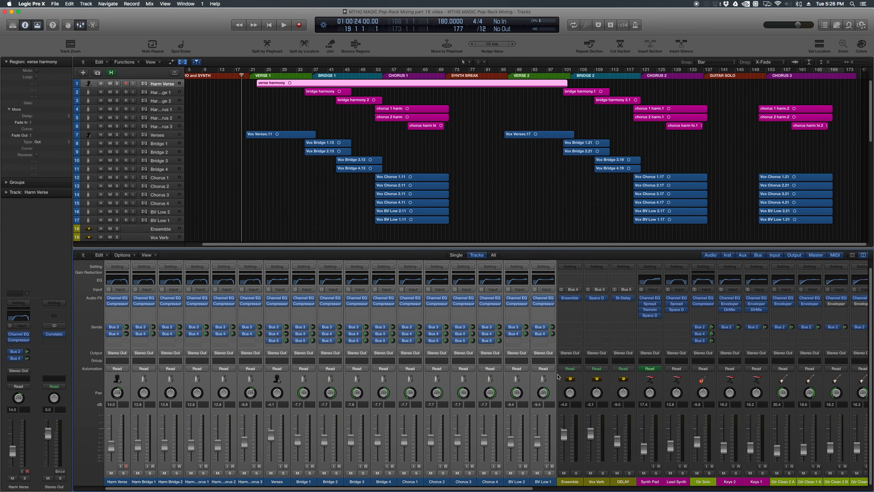
Create a new VCA for the selected vocal channel strips, from Harm Verse through BV Low 1, and assign them to it.
left_click(130, 256)
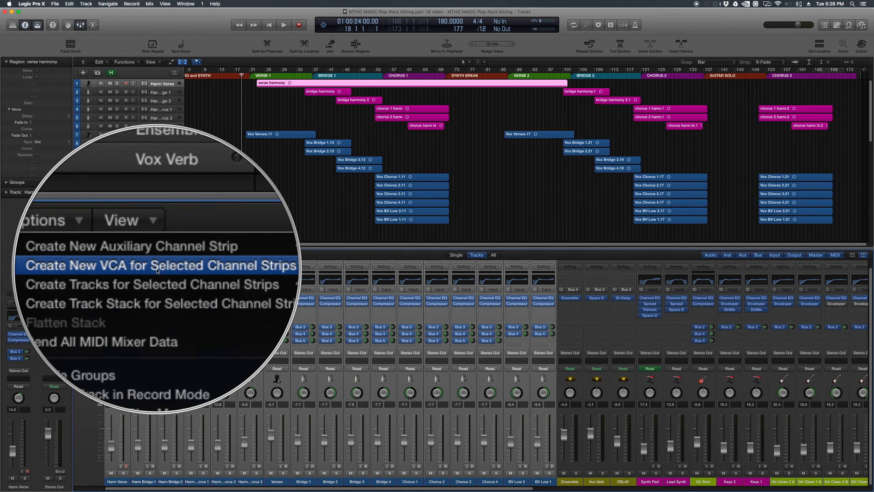
left_click(157, 272)
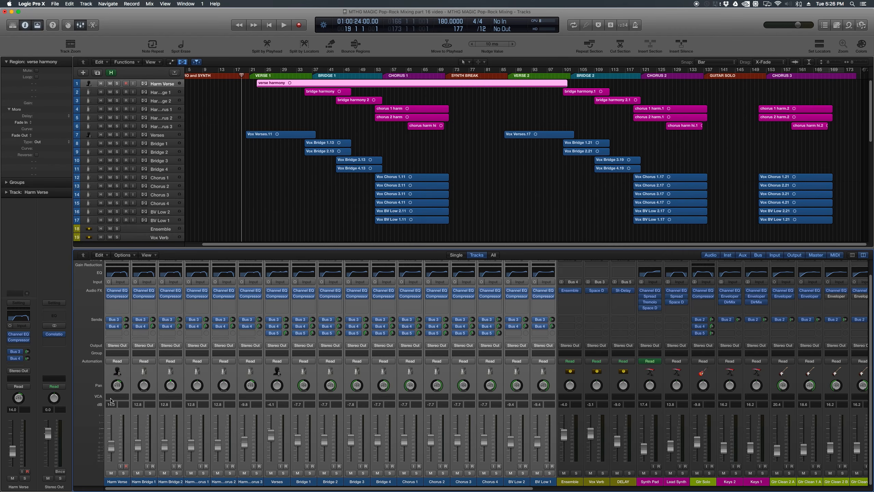
left_click(111, 397)
left_click(117, 404)
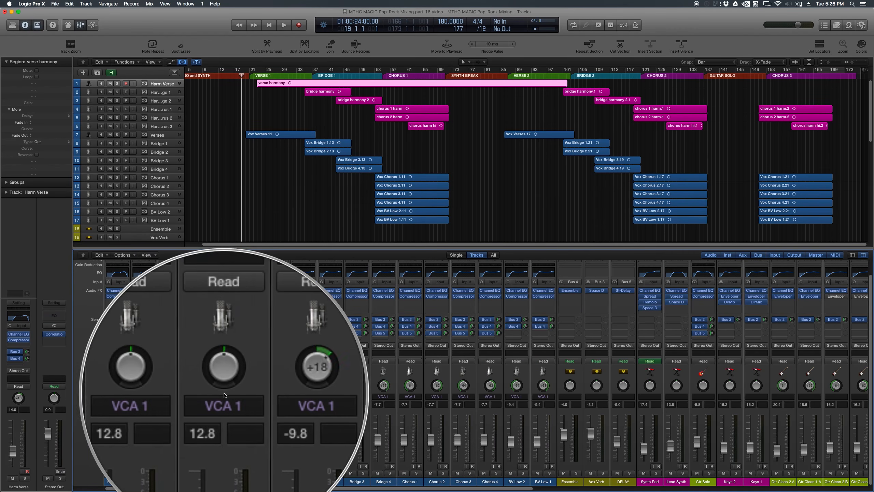
Set the new vocal VCA's fader to about -5.2 dB.
scroll(819, 425, "right", 10)
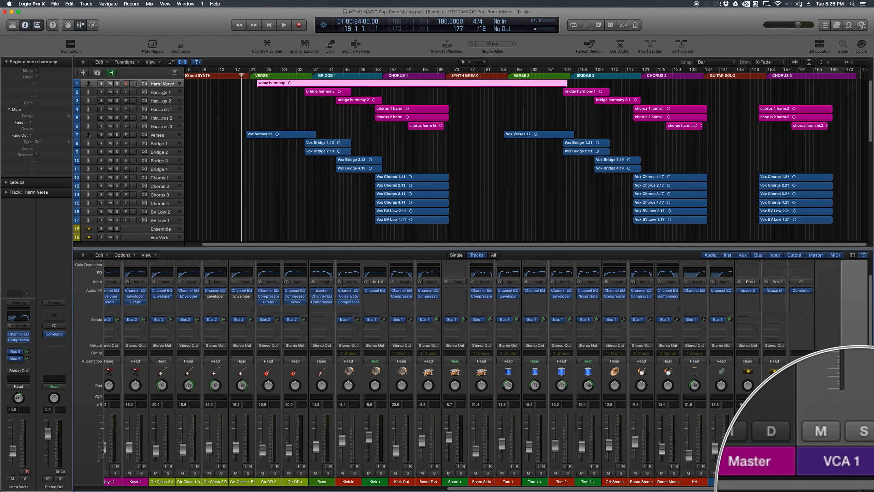
mouse_move(854, 437)
left_mouse_down()
mouse_move(854, 446)
mouse_move(855, 437)
left_mouse_up()
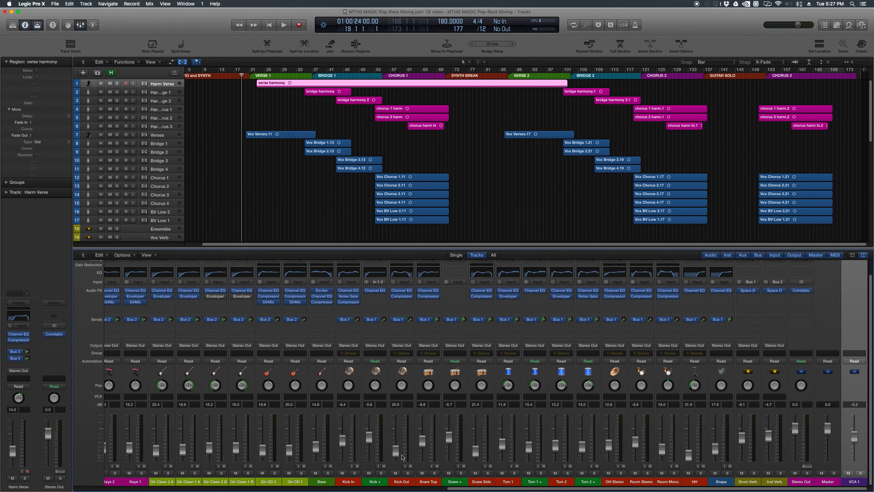
left_click_drag(457, 489, 100, 489)
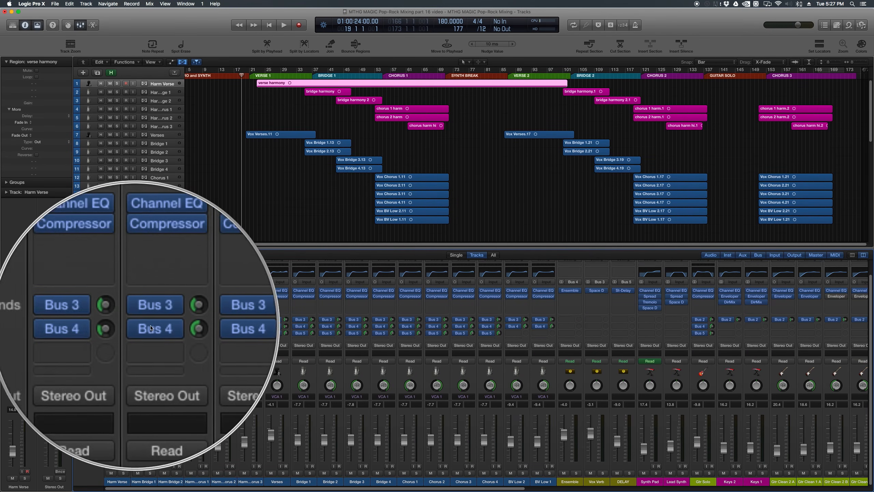
mouse_move(323, 336)
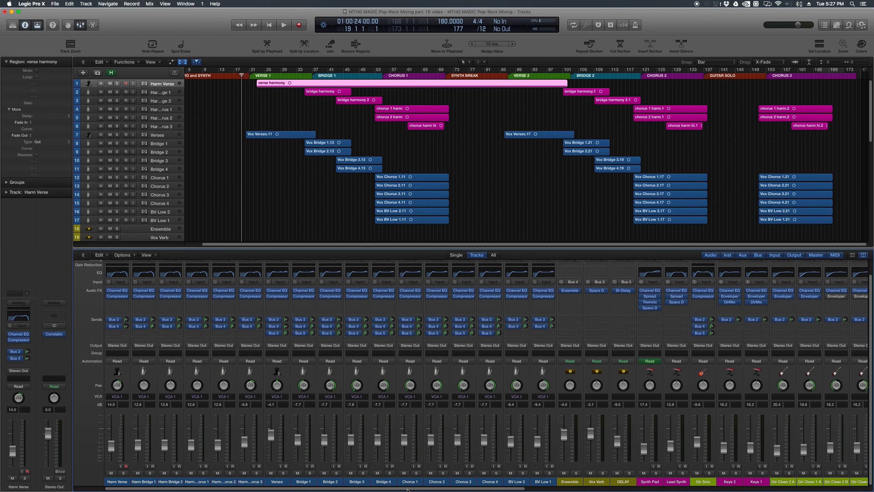
left_click_drag(409, 485, 752, 488)
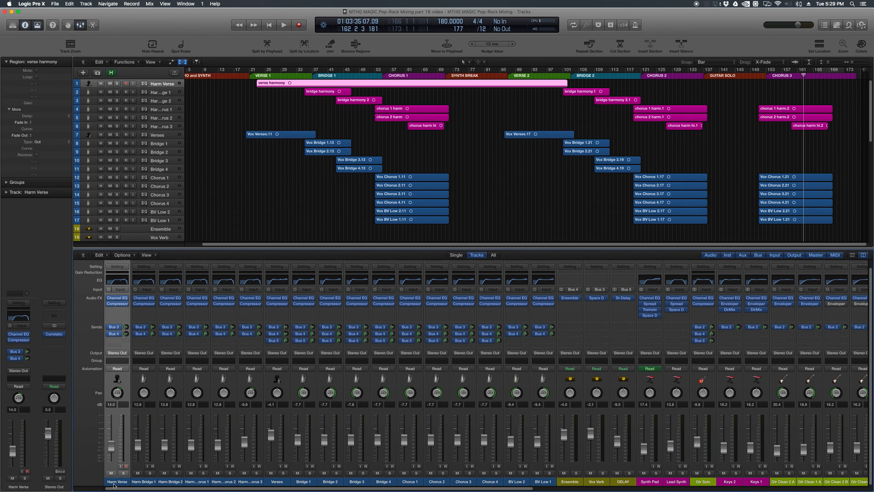
Route the output of all vocal channel strips, from Harm Verse through BV Low 1, to Bus 6.
left_click_drag(114, 486, 545, 487)
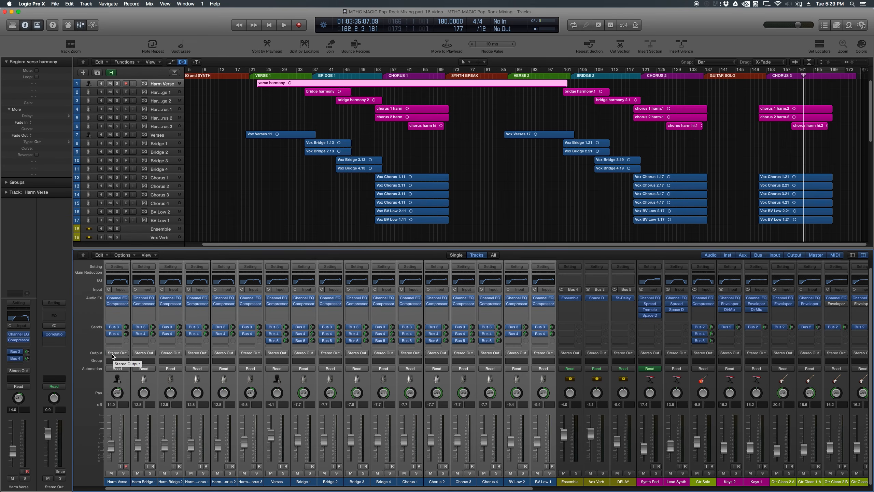
left_click(115, 353)
mouse_move(122, 379)
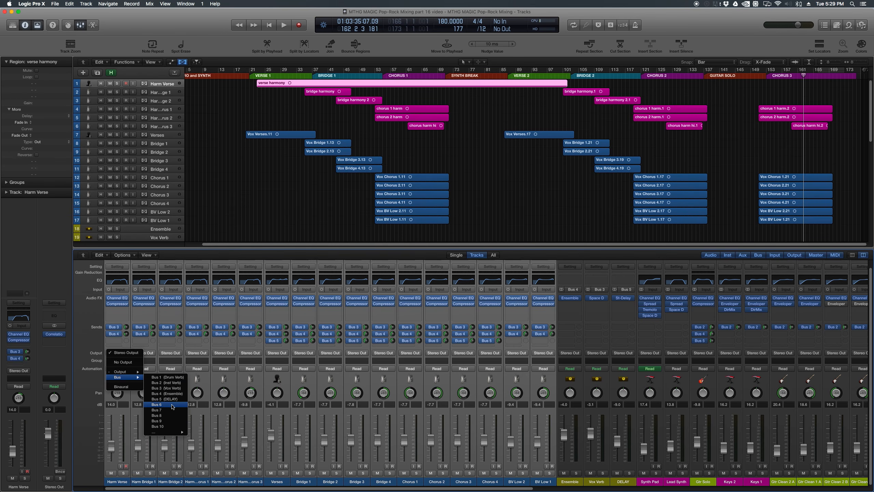
key("Escape")
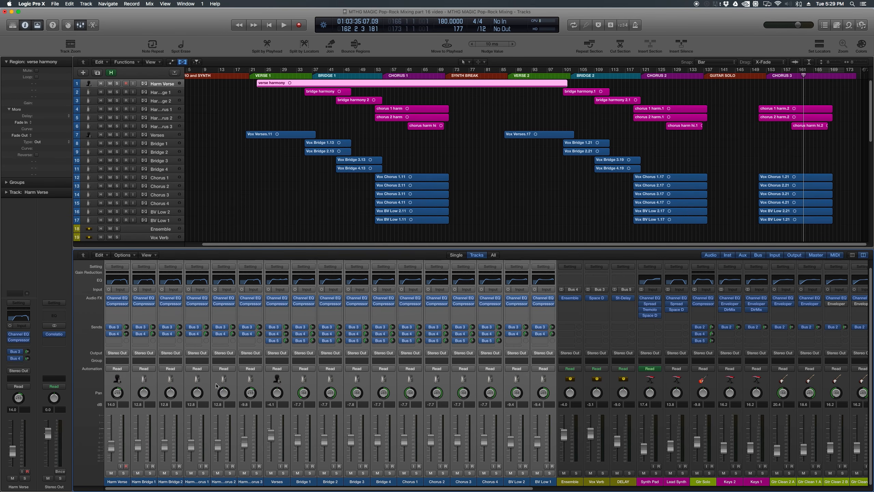
left_click(428, 351)
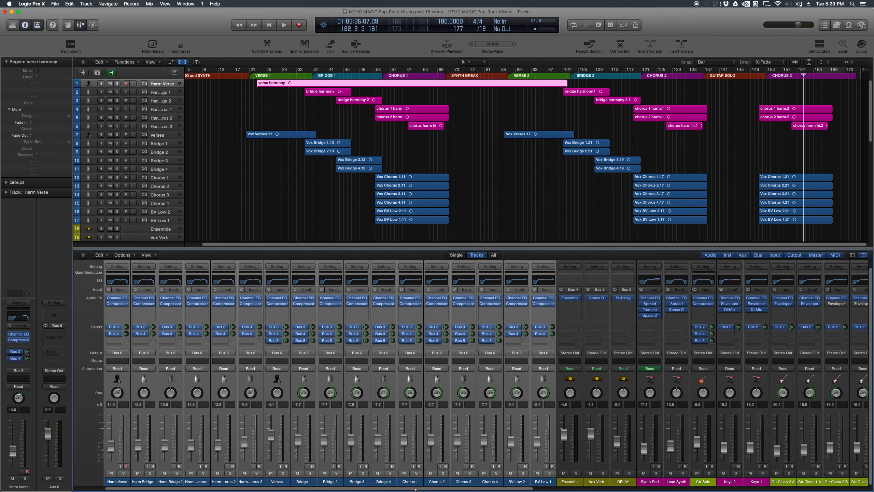
Route the outputs of the Synth Pad and Lead Synth channel strips to Bus 7.
scroll(415, 489, "right", 10)
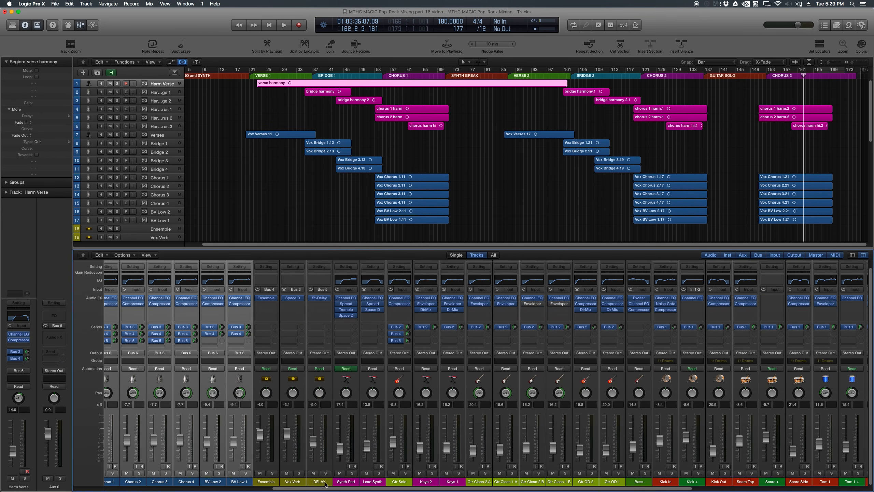
left_click_drag(344, 482, 374, 481)
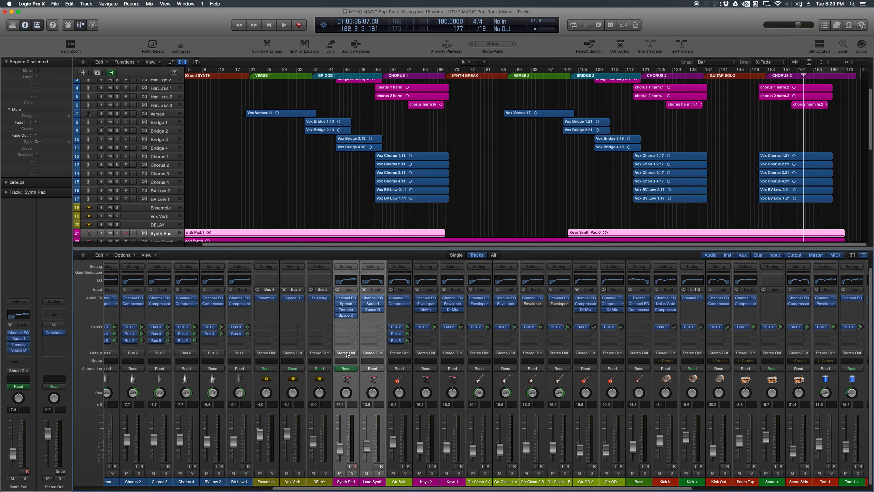
left_click(347, 353)
mouse_move(348, 377)
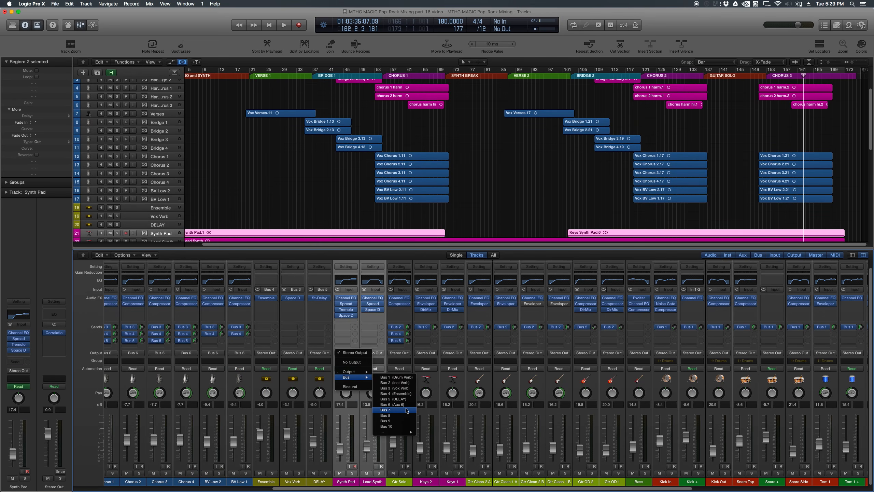
left_click(407, 445)
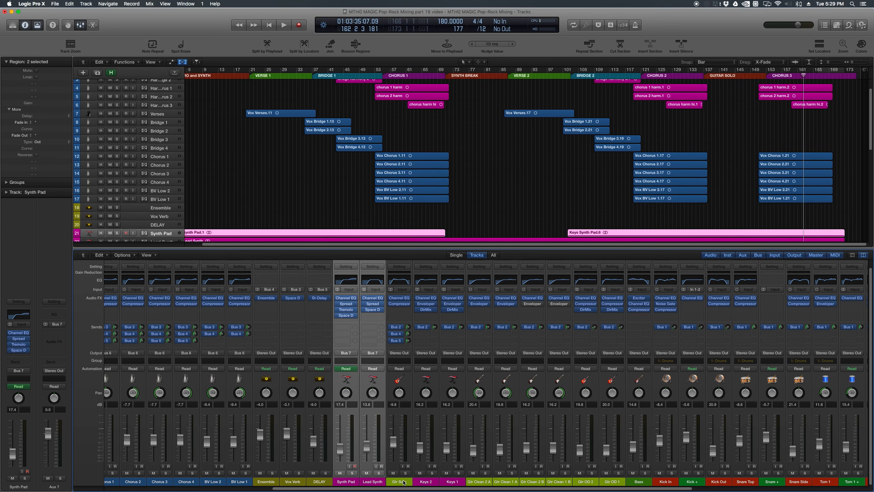
Route the output of the Gtr Solo channel strip to Bus 8.
left_click(404, 482)
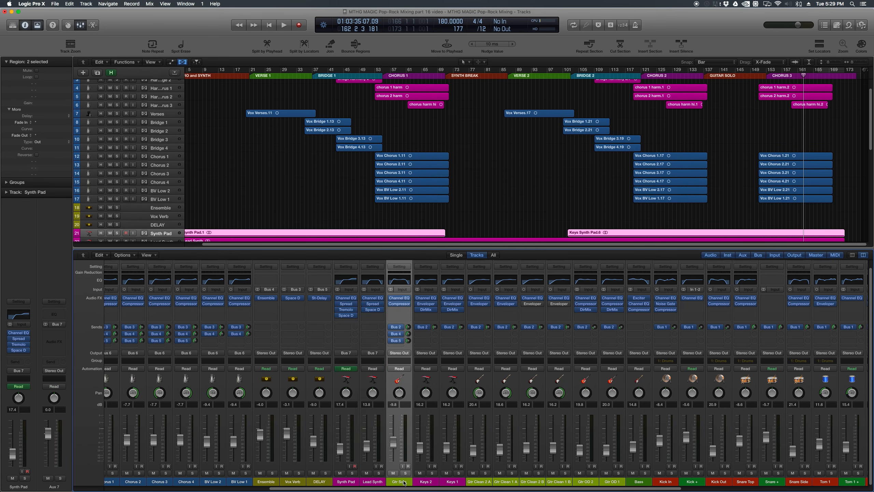
left_click(406, 354)
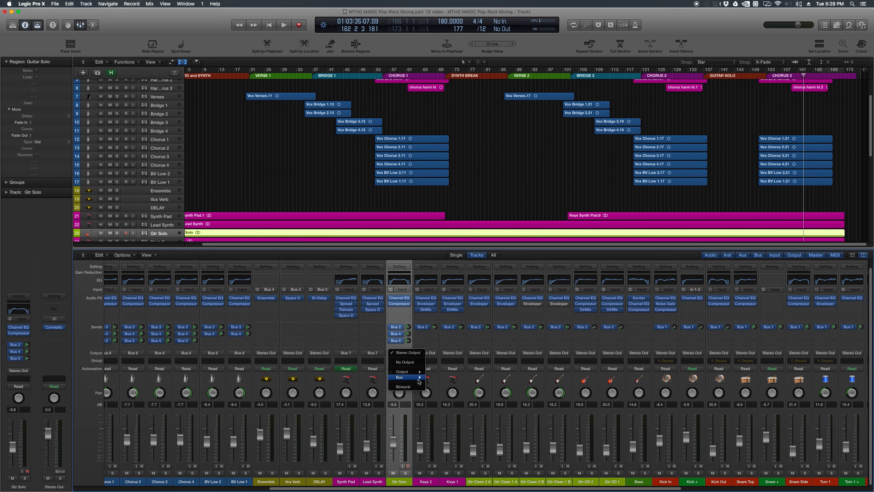
mouse_move(411, 377)
left_click(440, 444)
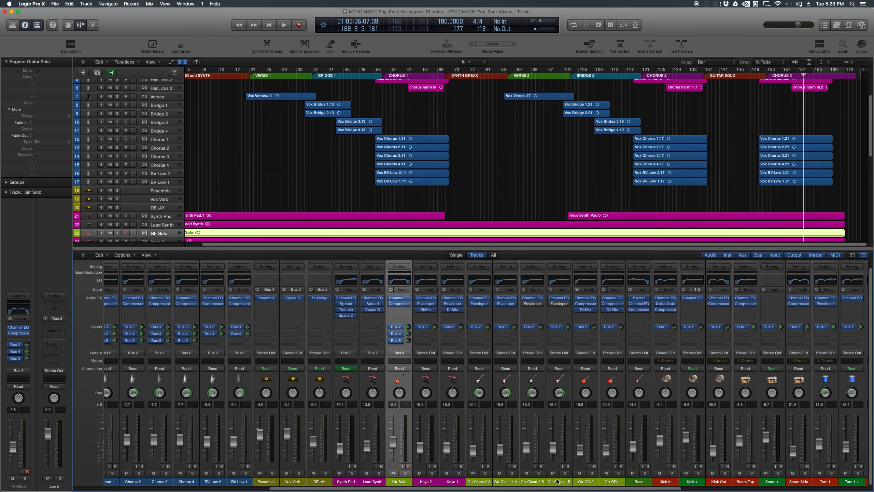
Route the outputs of the keys and clean guitar channel strips, from Keys 2 through Gtr Clean 1 B, to Bus 9.
left_click(427, 482)
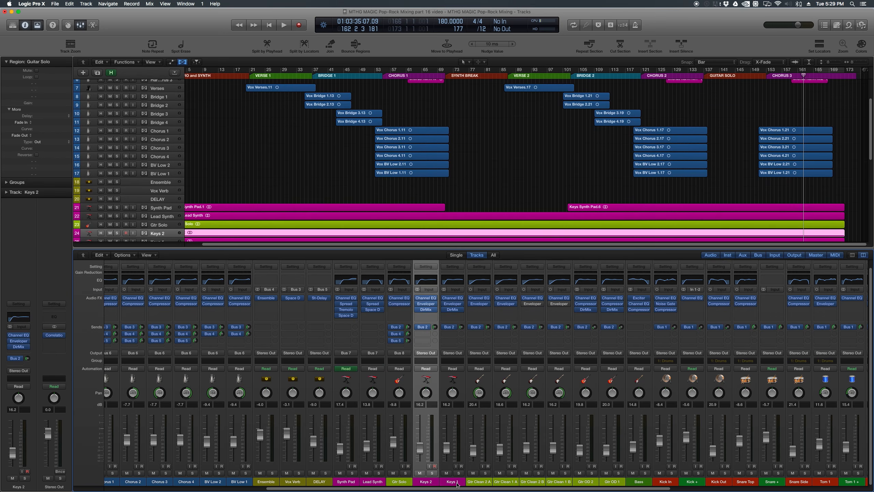
left_click_drag(429, 485, 560, 484)
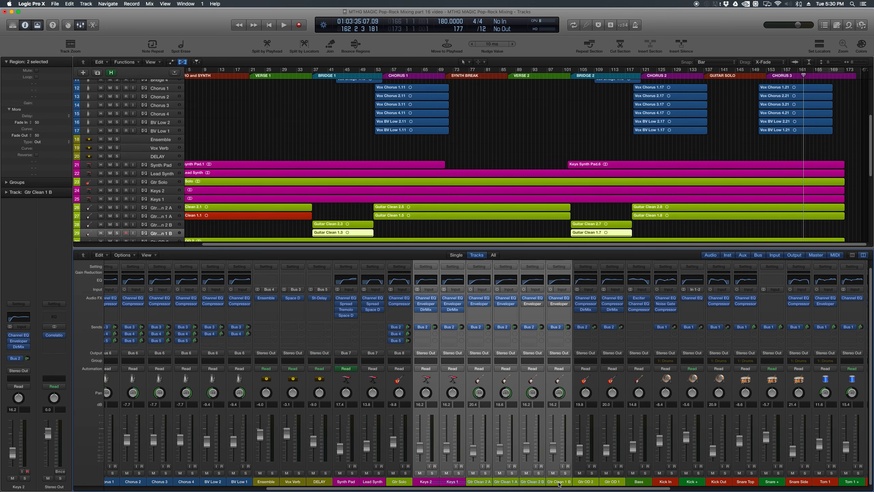
left_click(423, 353)
mouse_move(433, 377)
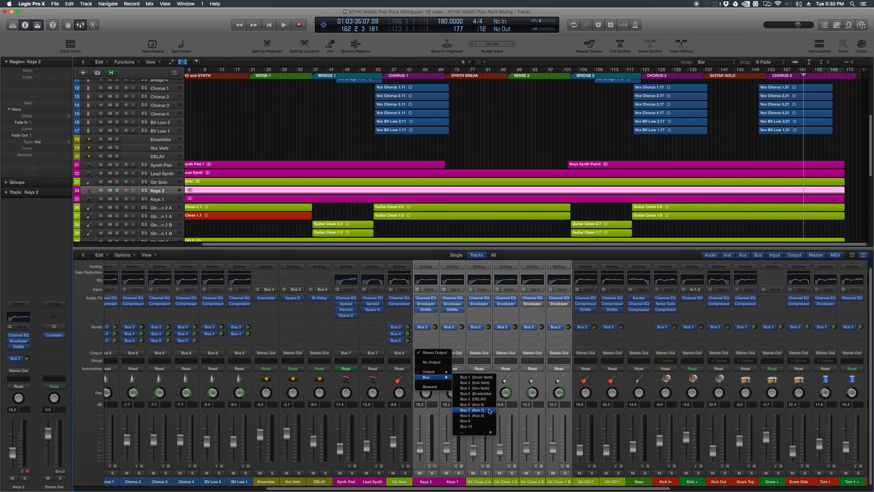
key("Escape")
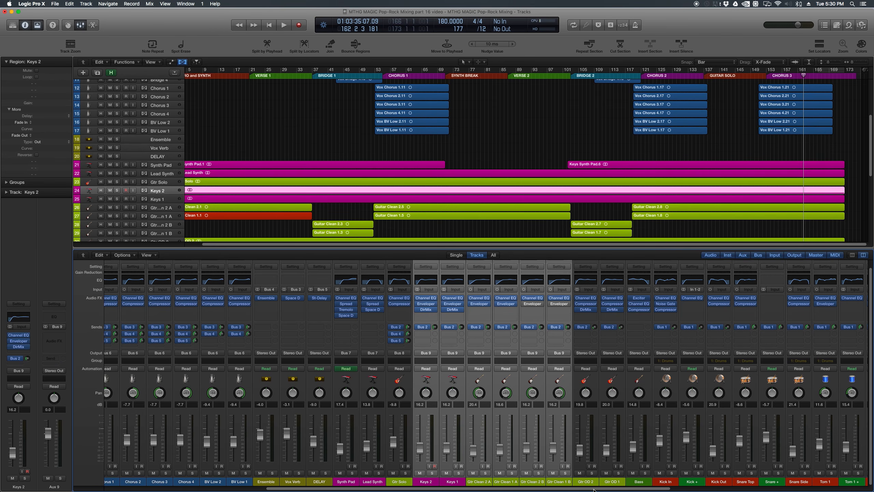
Route the outputs of the Gtr OD 2, Gtr OD 1 and Bass channel strips to Bus 10.
scroll(594, 489, "right", 2)
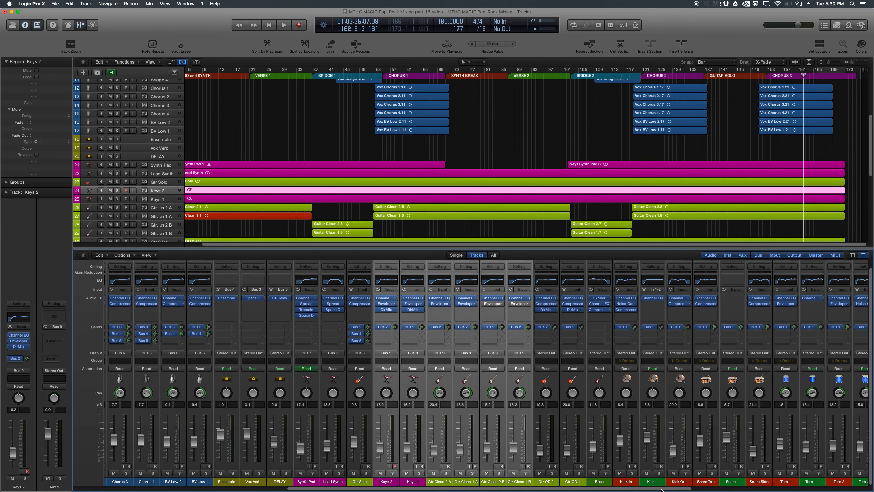
scroll(661, 490, "right", 6)
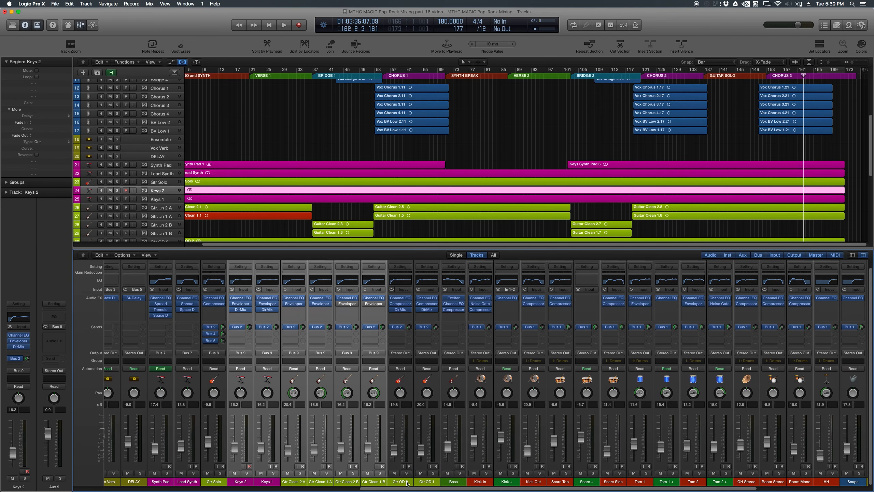
left_click(407, 484, "shift")
left_click(407, 484)
left_click(434, 410, "shift")
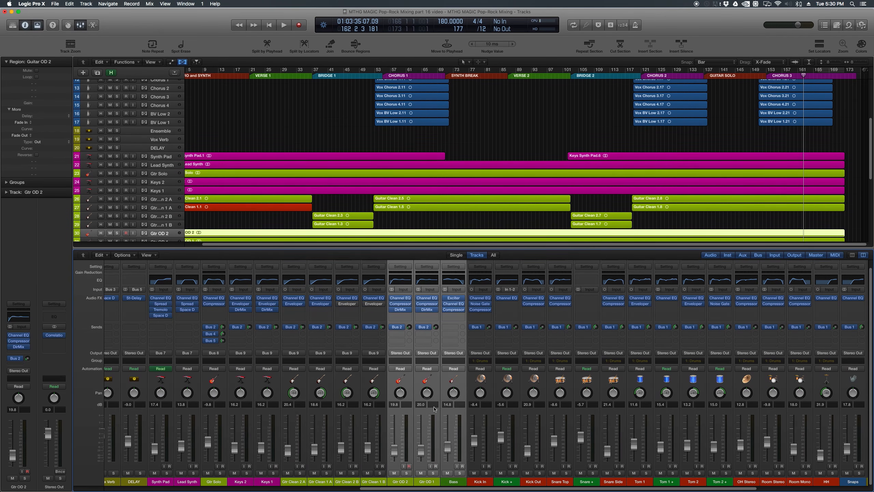
left_click(408, 355)
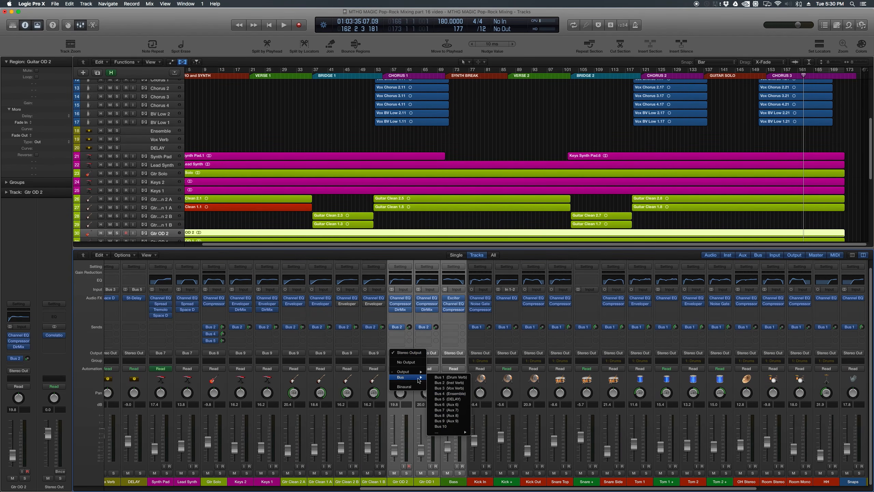
left_click(433, 427)
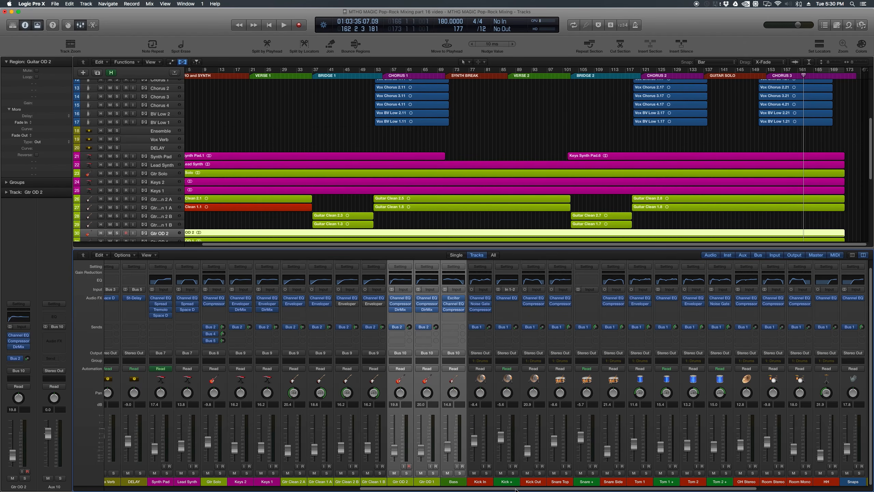
Route the outputs of all drum channel strips plus Snaps, from Kick In through Snaps, to Bus 11.
left_click_drag(515, 488, 641, 490)
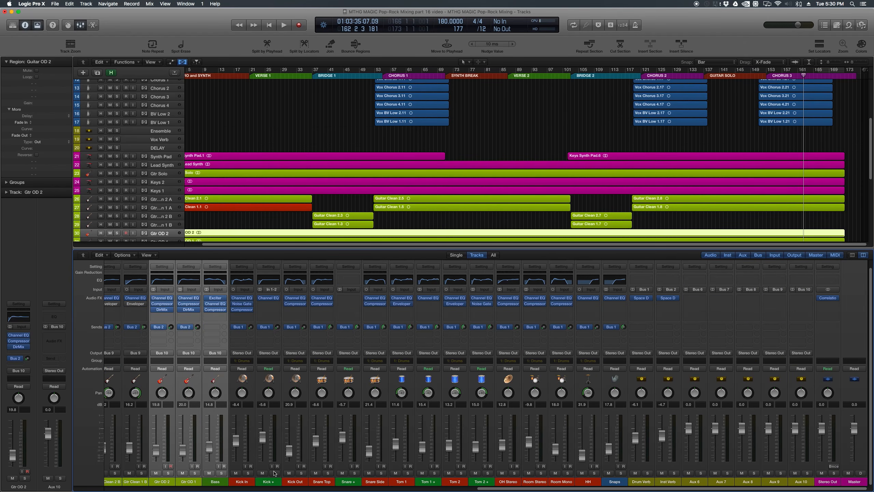
left_click_drag(246, 484, 604, 483)
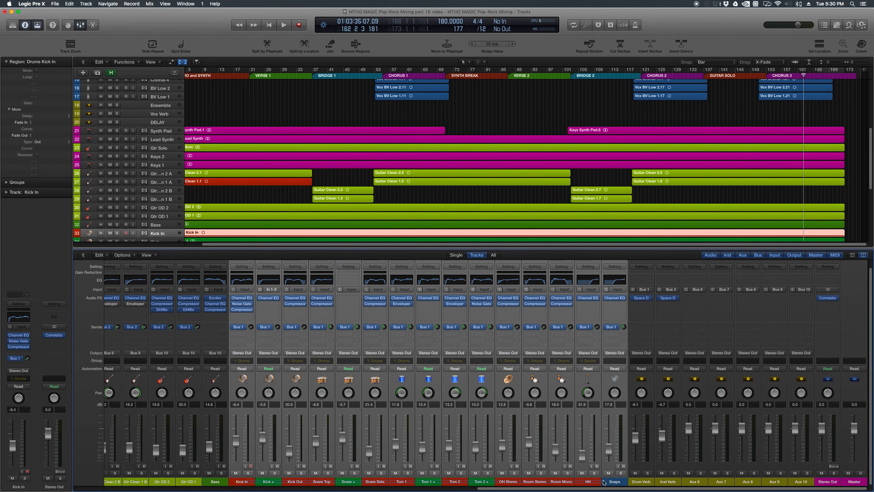
left_click(610, 354)
mouse_move(620, 377)
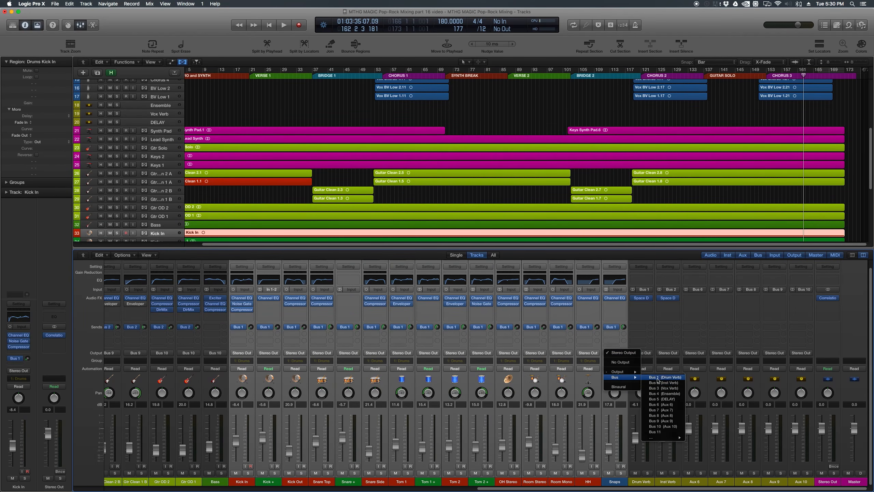
left_click(668, 432)
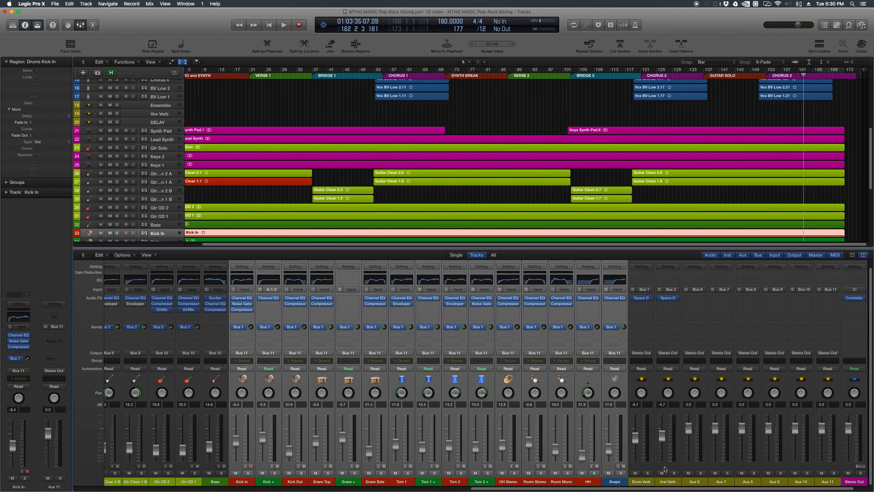
Rename the Aux 6, Aux 7 and Aux 8 channel strips as VOCALS, SYNTHS and SOLO.
scroll(742, 484, "right", 1)
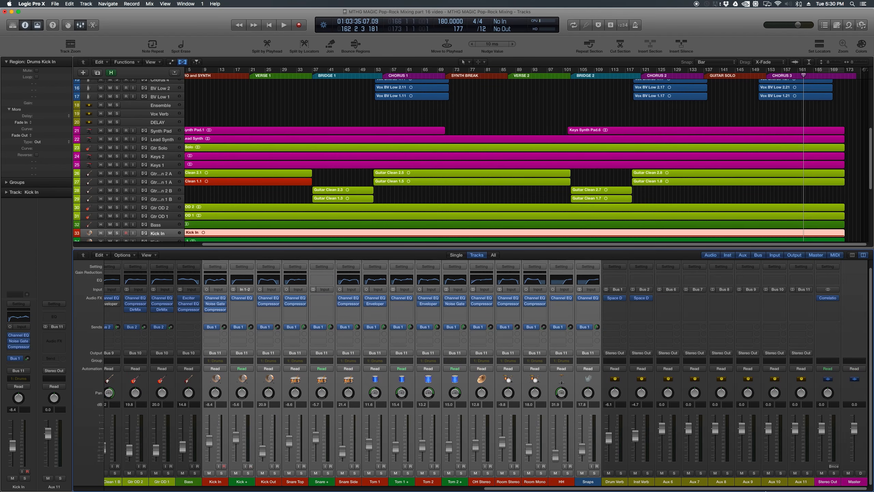
left_click(670, 483)
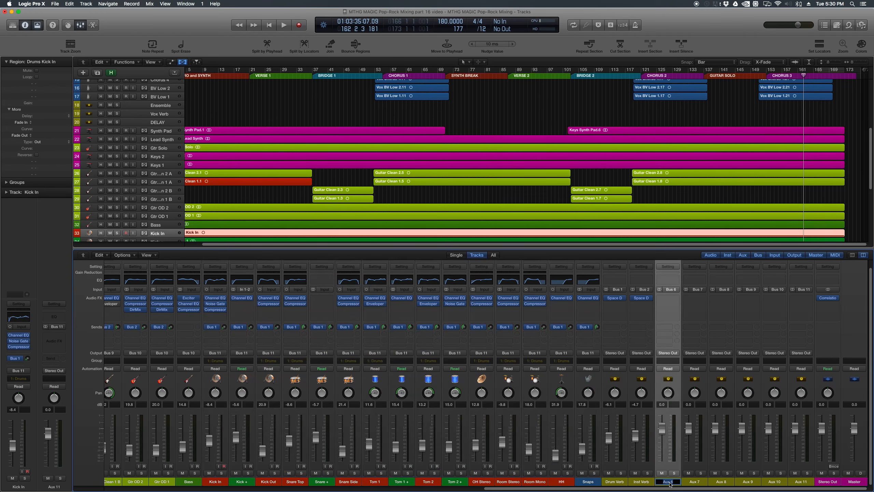
type("VOCALS")
key("Tab")
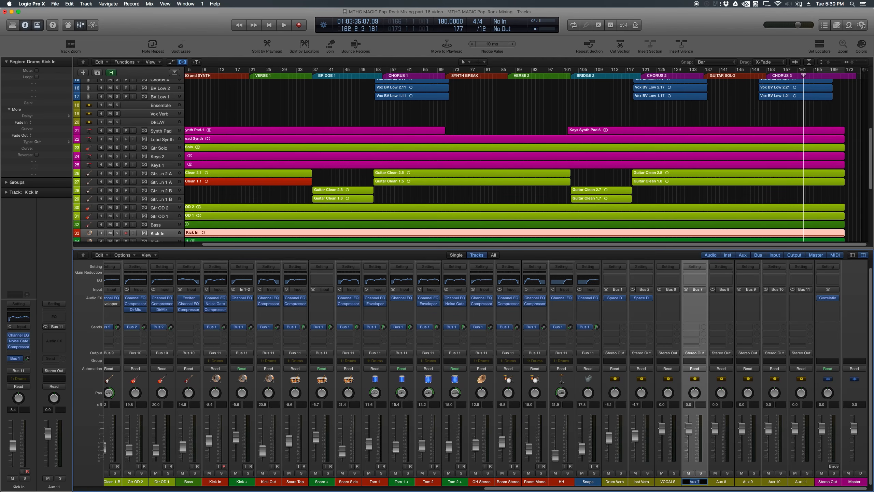
type("SYNTHS")
key("Tab")
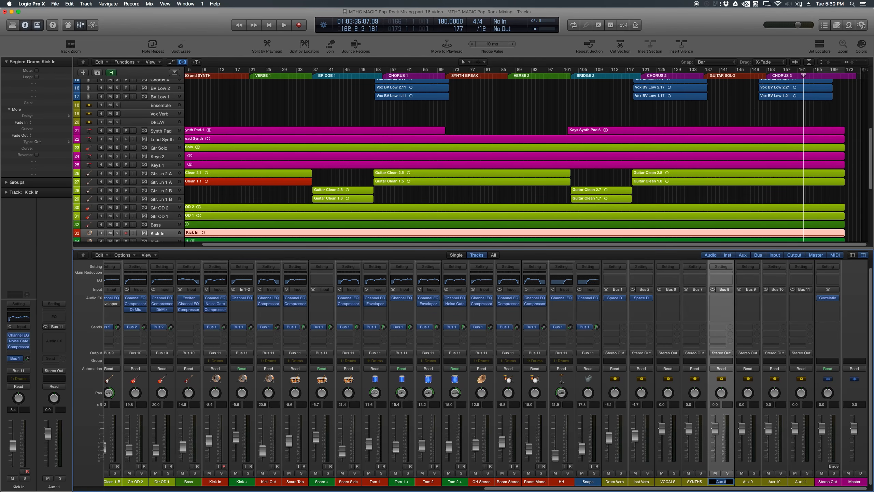
type("SOLO")
key("Tab")
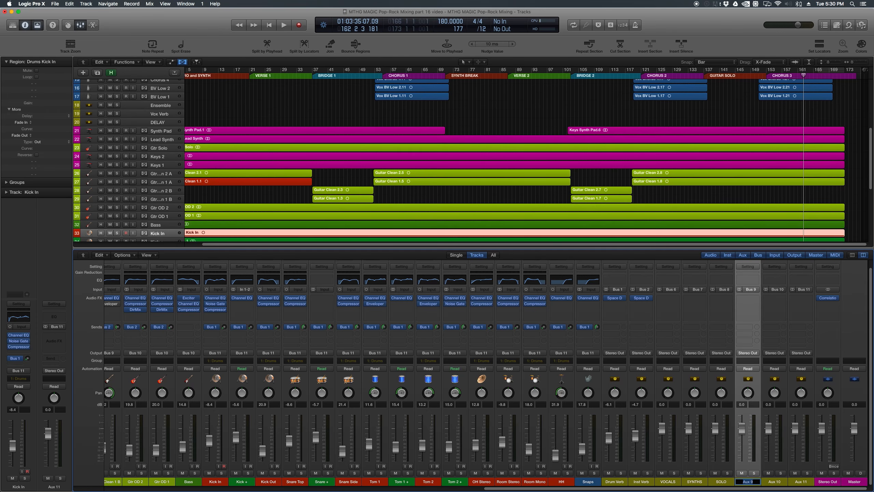
Rename the Aux 9, Aux 10 and Aux 11 channel strips as KEYS CLN, GTR BASS and DRUMS.
type("KEYS CLN")
key("Tab")
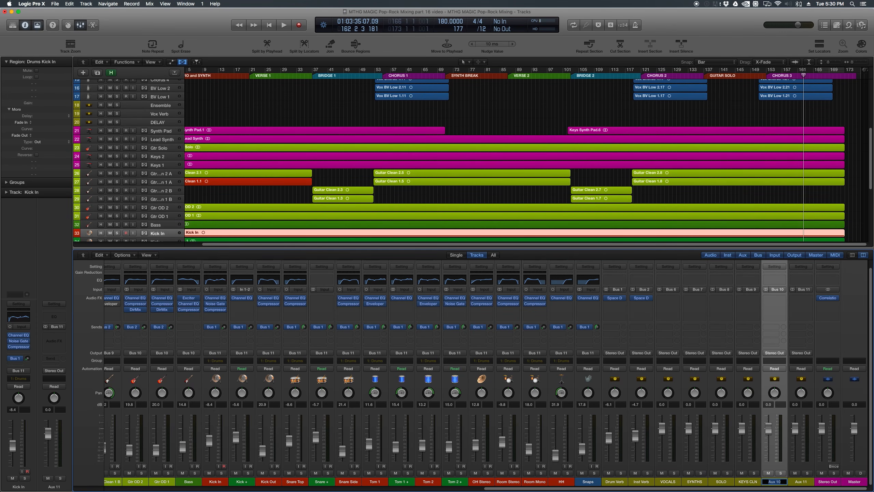
type("BASS")
key("super+a")
type("GTR BASS")
key("Tab")
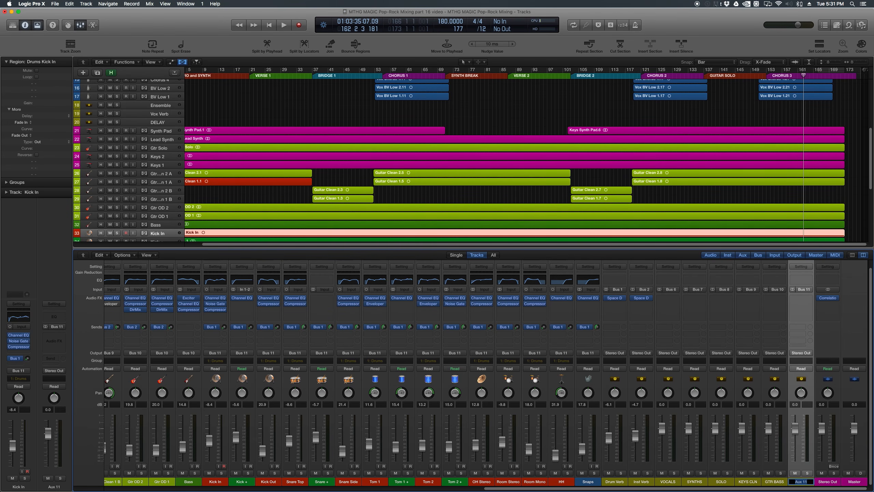
type("DRUMS")
key("Return")
Solo only the DRUMS aux channel and play the song from bar 16 to check the drum submix.
left_click_drag(776, 482, 809, 482)
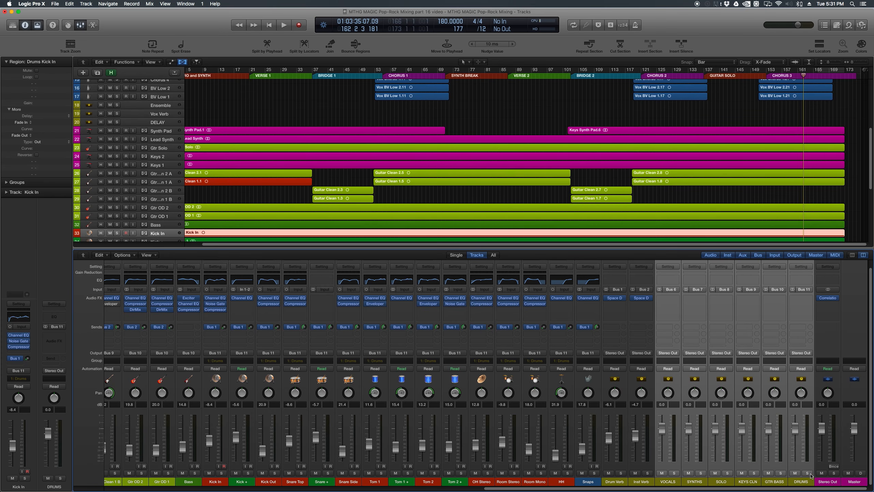
left_click(811, 475)
left_click(810, 474)
left_click(800, 482)
left_click(807, 474)
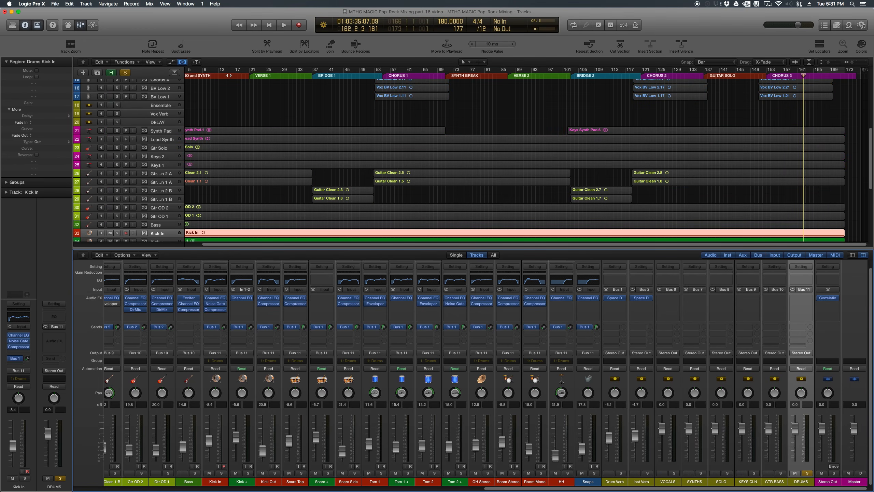
key("space")
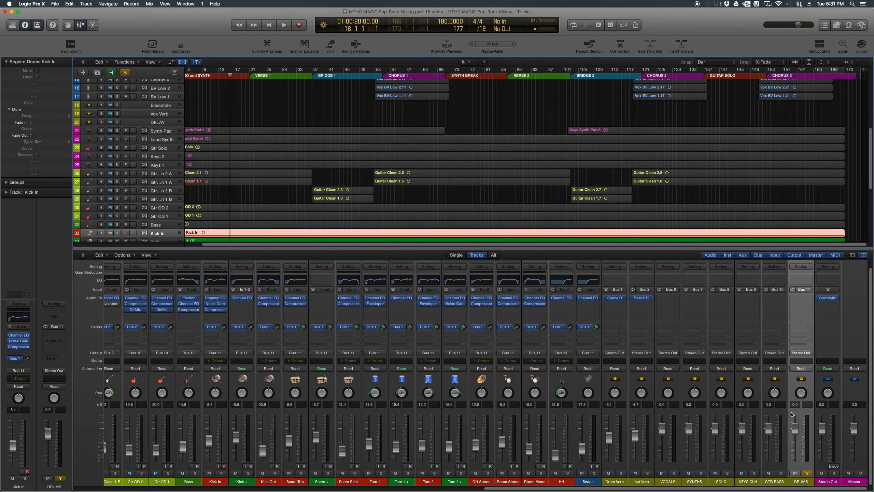
key("space")
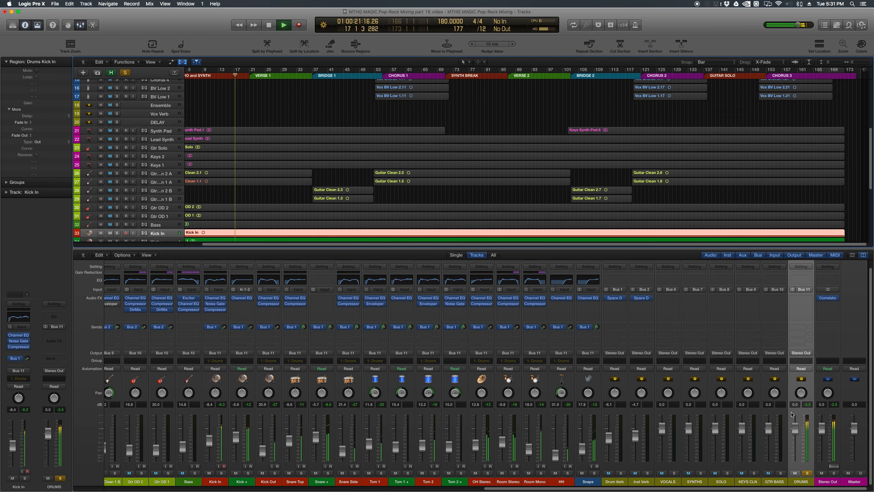
key("space")
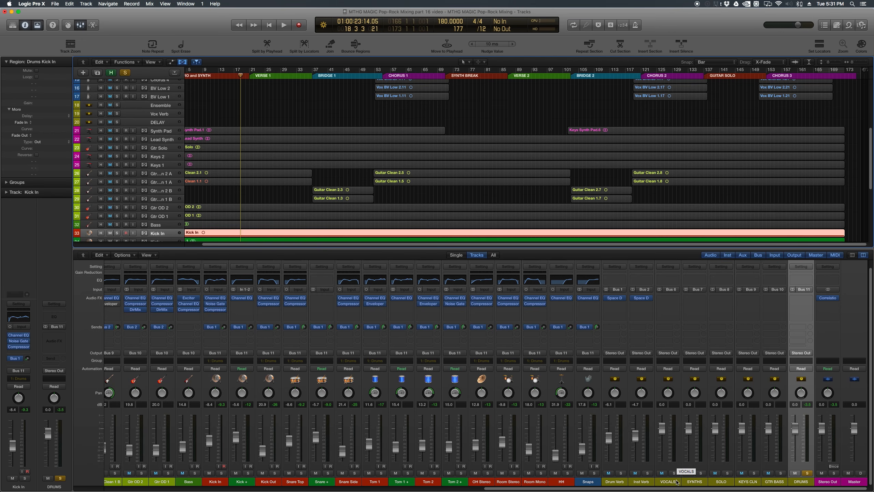
Insert a Multipressor on the DRUMS aux channel and enlarge its plug-in window to 184%.
left_click(806, 298)
mouse_move(804, 322)
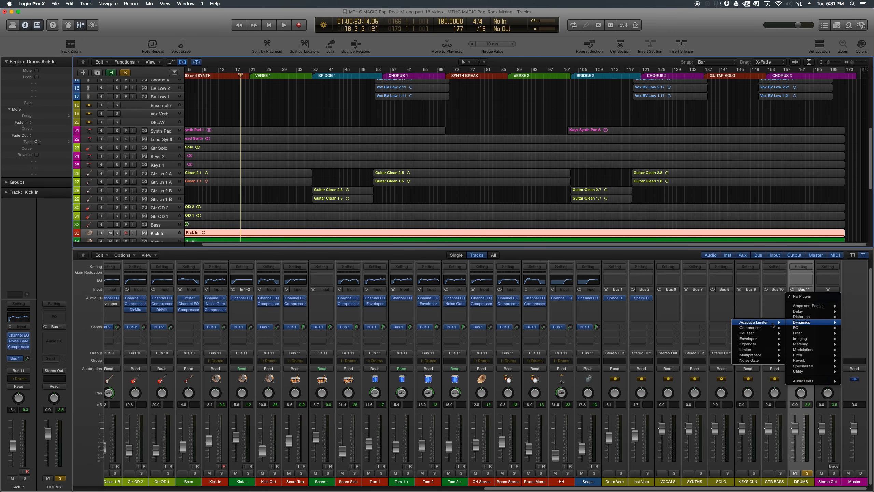
left_click(725, 359)
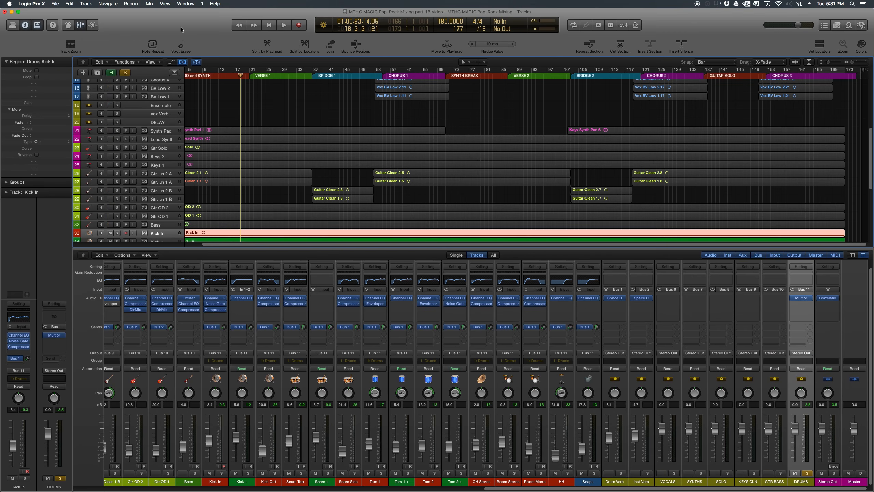
left_click_drag(182, 29, 251, 79)
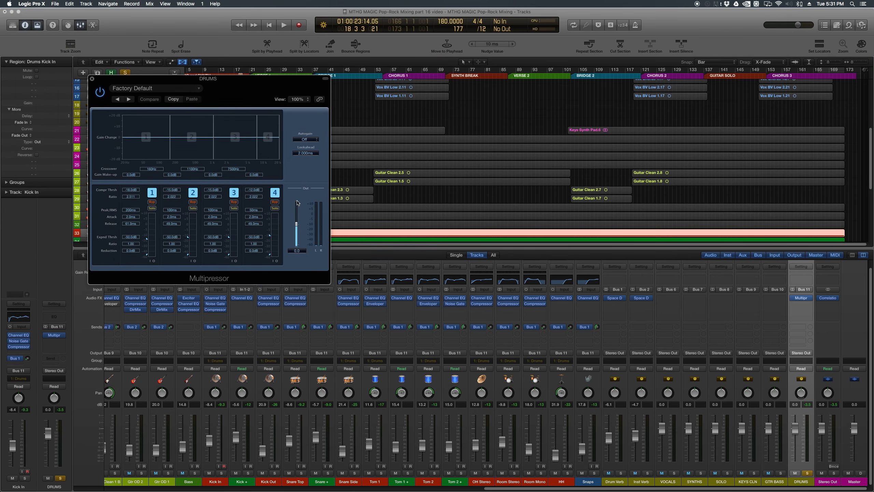
left_click_drag(327, 283, 711, 487)
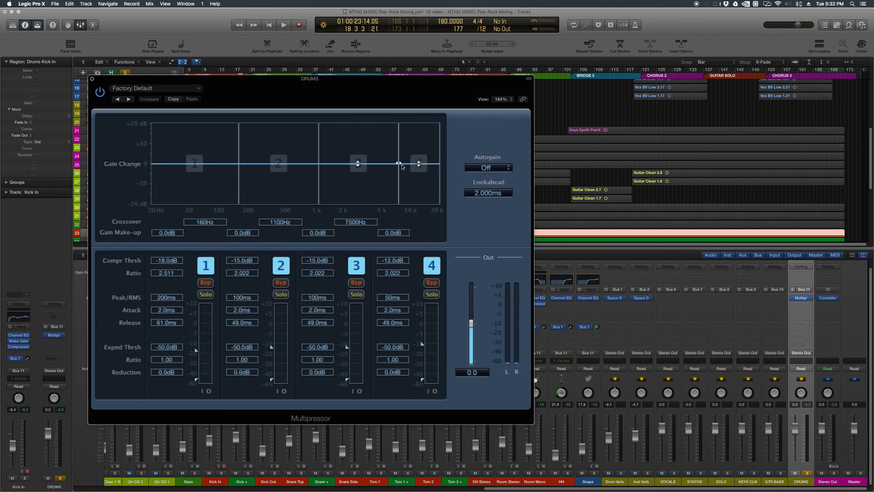
Set the Multipressor crossovers to 120, 770 and 4700 Hz, with -1.0 dB gain make-up on bands 3 and 4.
left_click_drag(400, 163, 379, 165)
left_click_drag(318, 165, 305, 165)
left_click_drag(240, 164, 227, 165)
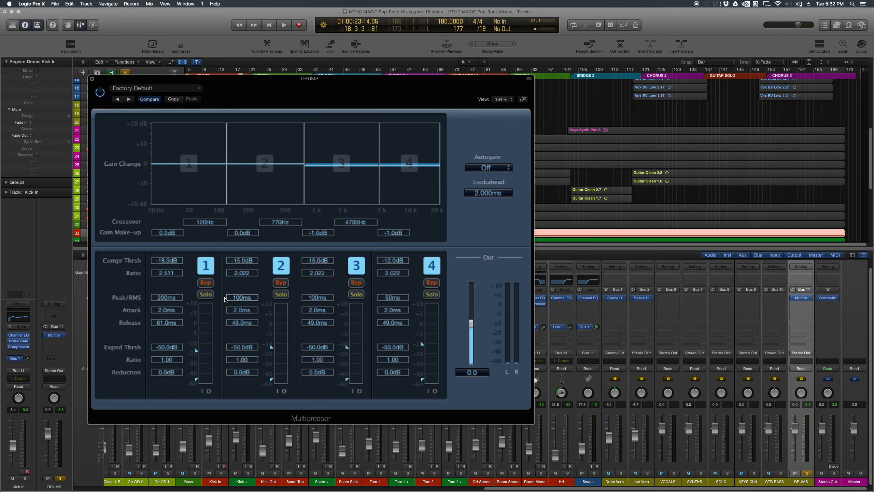
Solo Multipressor band 1 and set a playback cycle range from bar 15 to bar 132.
left_click(206, 294)
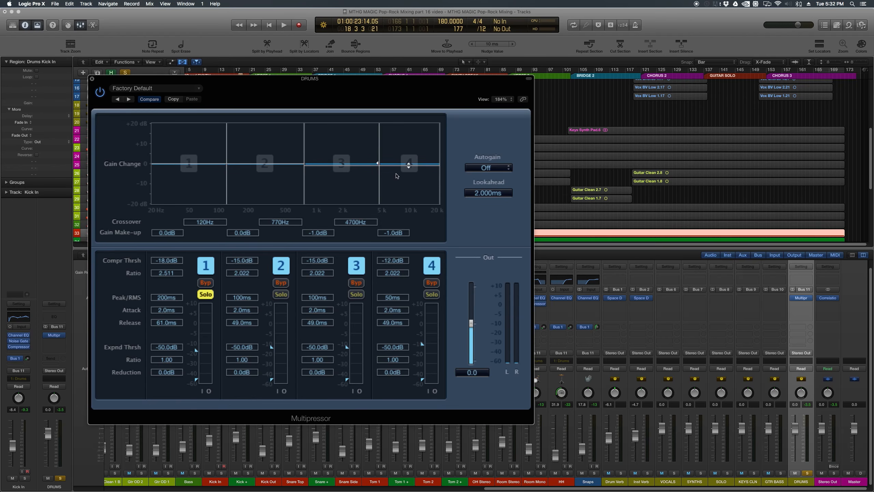
left_click_drag(486, 84, 469, 148)
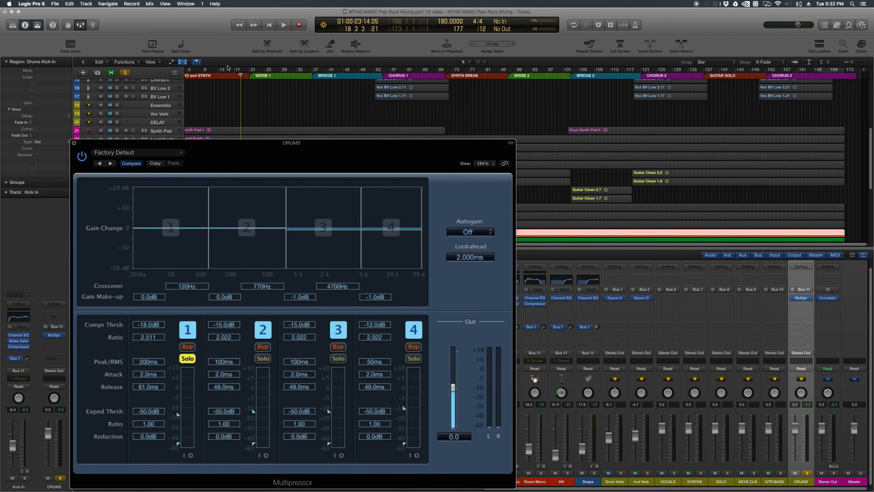
left_click_drag(226, 70, 686, 81)
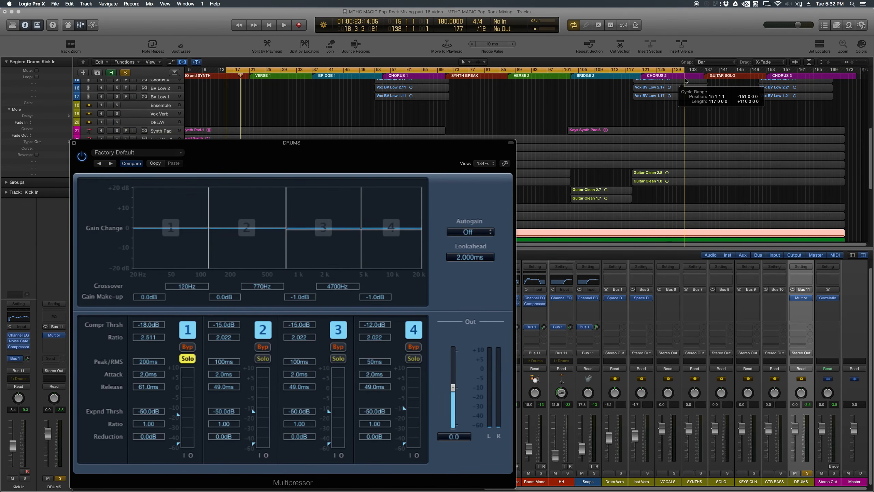
left_click_drag(448, 142, 471, 91)
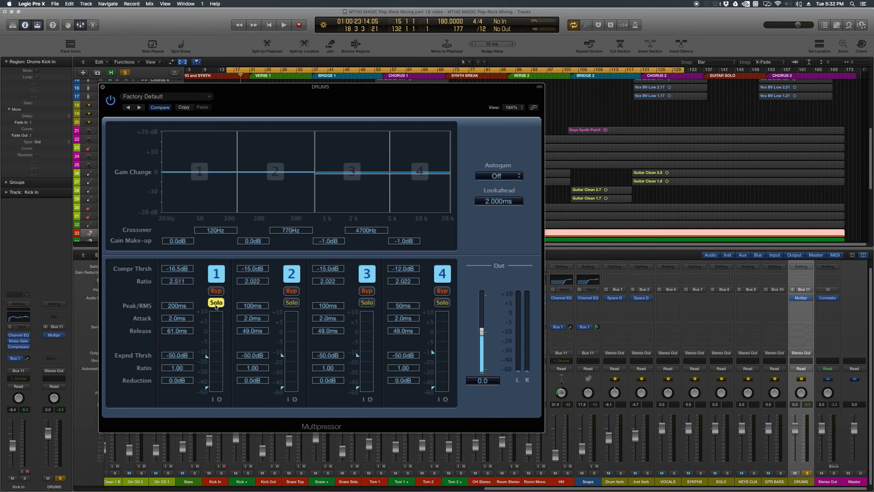
During playback, set band 1 to a -27.0 dB compressor threshold, ratio 22.575, attack 32 ms and release 120 ms.
key("space")
left_click_drag(207, 357, 210, 366)
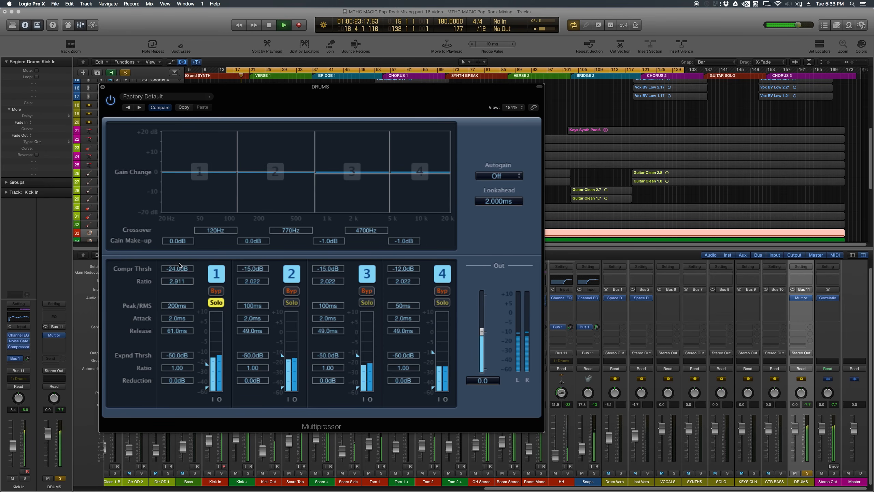
left_click_drag(177, 281, 180, 228)
key("space")
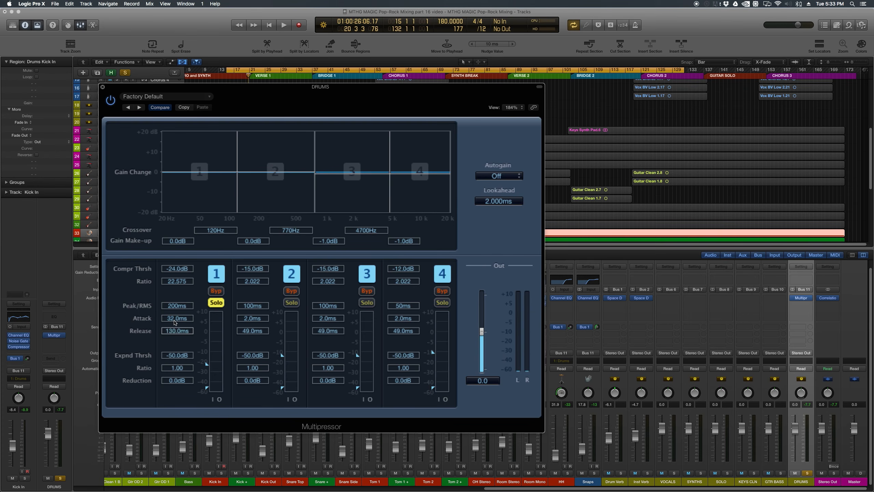
key("space")
left_click_drag(207, 364, 206, 369)
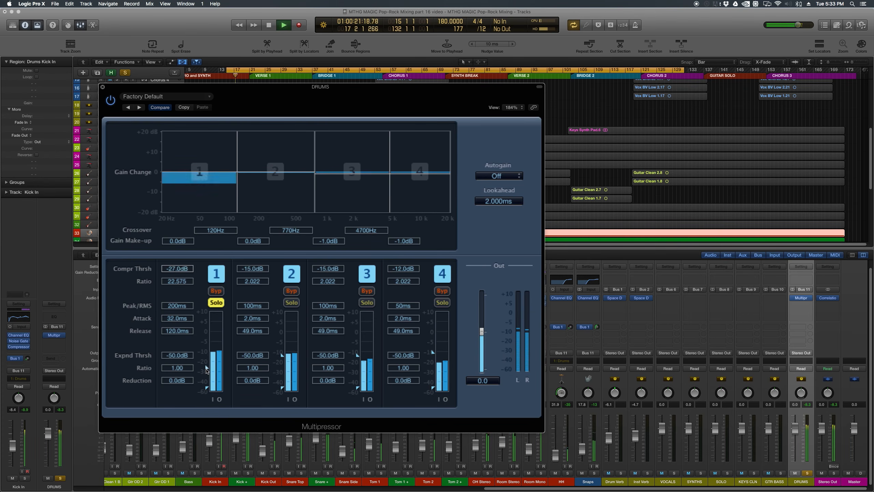
key("space")
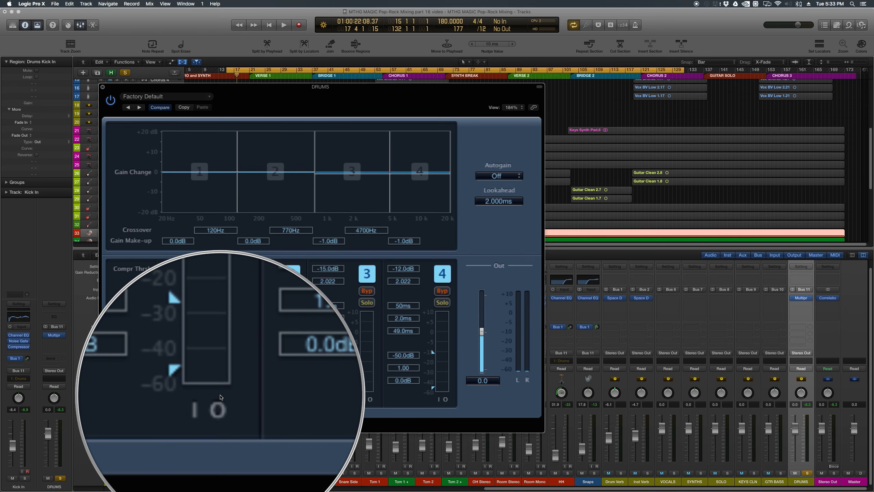
key("space")
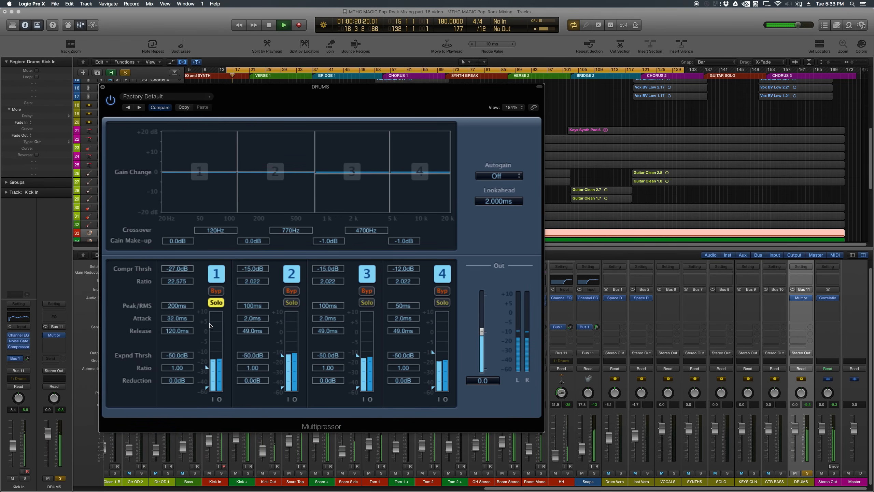
key("space")
Solo band 2 instead of band 1 and set its compressor threshold to -24.5 dB, ratio to 19.875, attack to 65 ms and release to 82 ms.
left_click(217, 302)
left_click(291, 303)
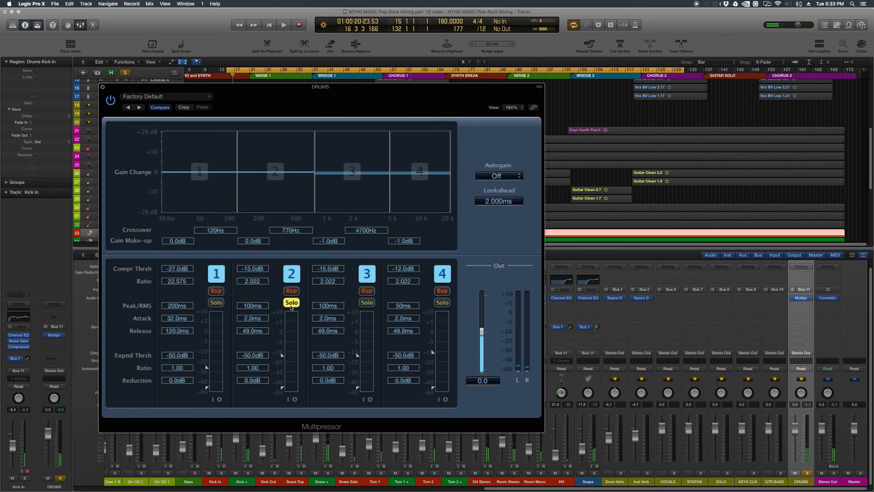
key("space")
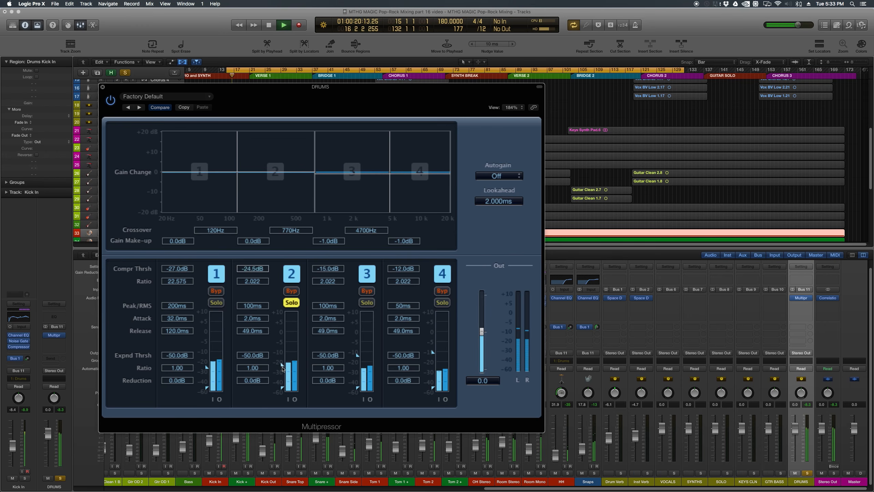
left_click_drag(252, 281, 249, 235)
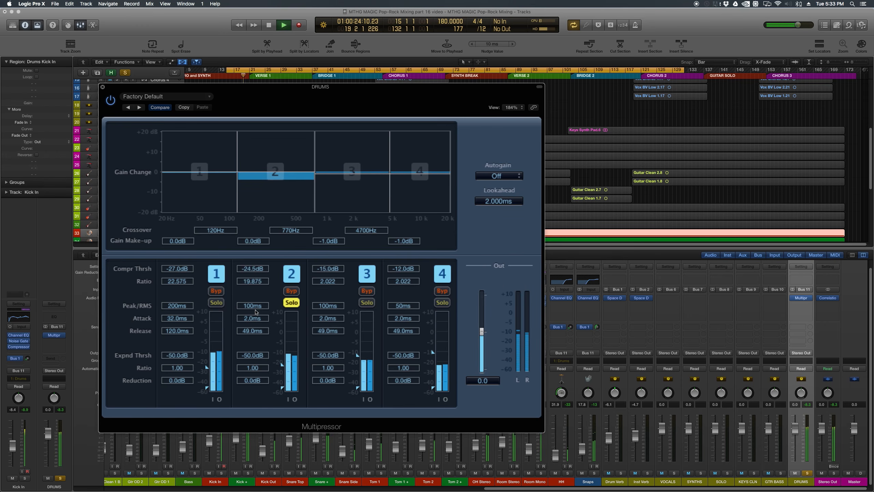
left_click_drag(254, 317, 250, 340)
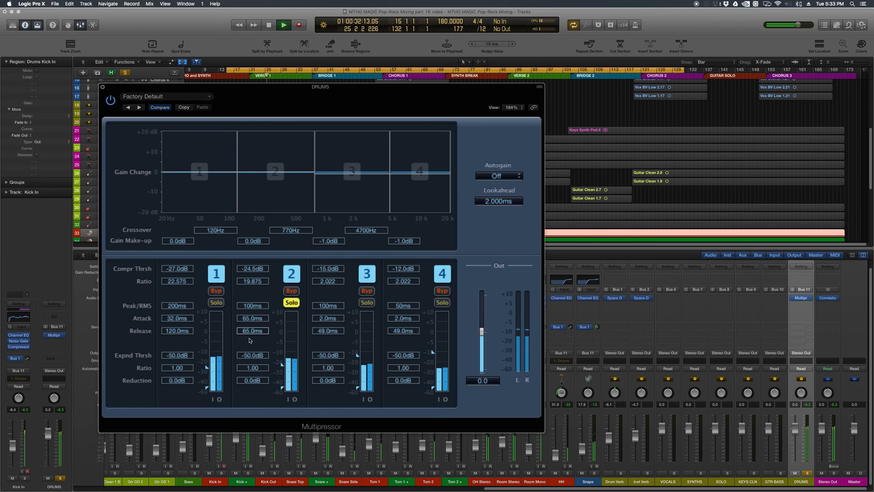
left_click_drag(251, 340, 298, 323)
key("space")
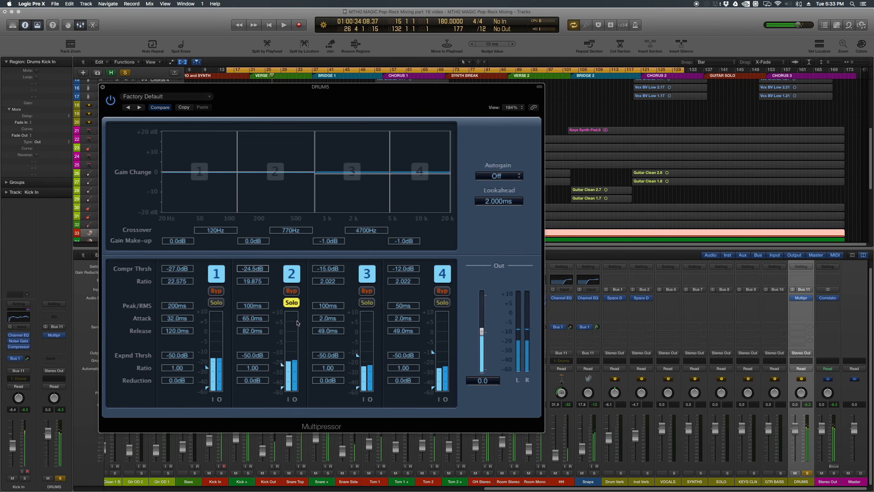
Solo band 3 instead of band 2, set its threshold to -24.5 dB, attack to 23 ms and release to 87 ms, and set band 2's attack to 41 ms.
left_click(291, 302)
left_click(367, 302)
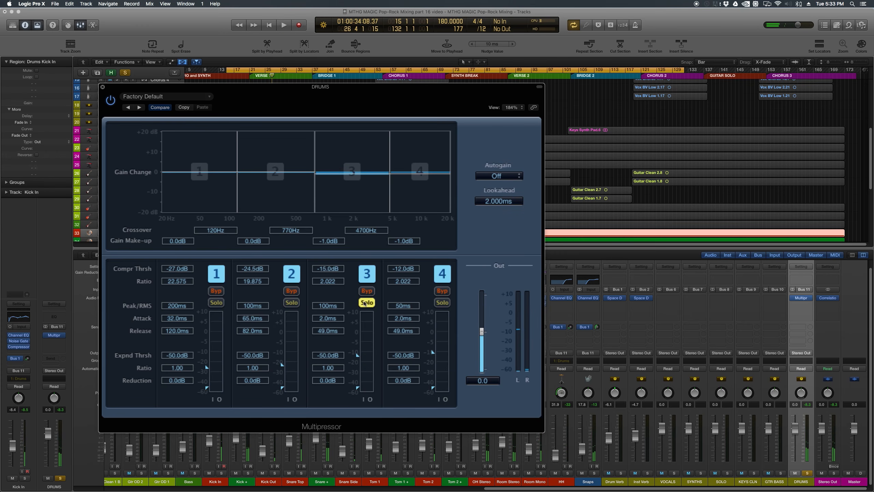
key("space")
left_click_drag(359, 358, 359, 368)
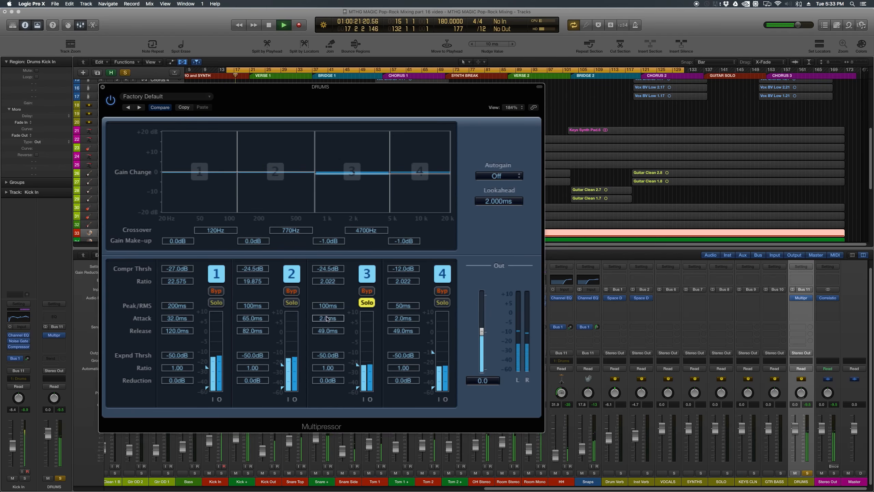
left_click_drag(326, 319, 327, 300)
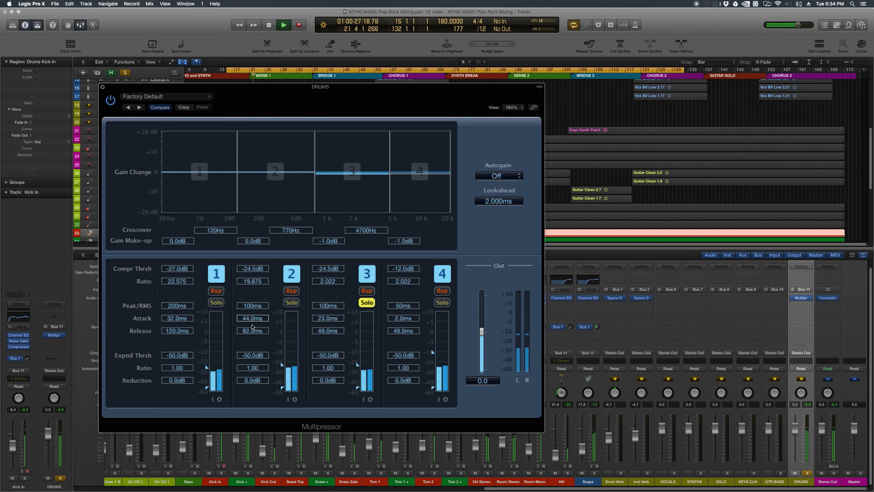
left_click_drag(252, 326, 253, 329)
left_click_drag(321, 333, 321, 319)
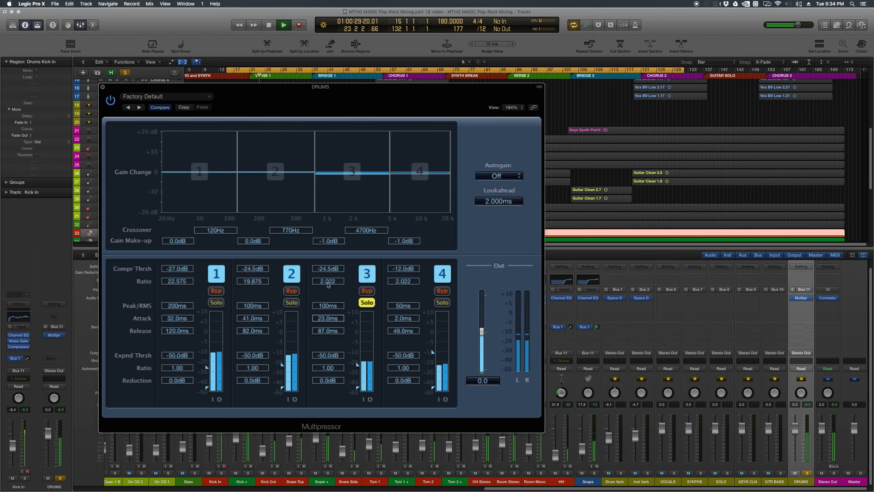
Set band 3's compressor ratio to 15.150 and attack to 44 ms, stop playback and unsolo band 3.
left_click_drag(327, 281, 364, 306)
key("space")
left_click(366, 302)
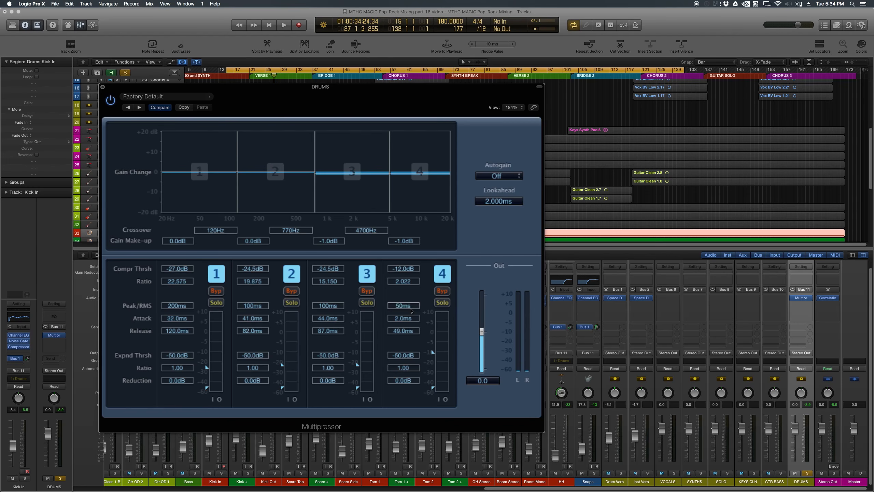
Solo band 4 during playback, set its threshold to -25.0 dB, ratio to 5.700 and attack to 12.5 ms, and unsolo it.
left_click(442, 302)
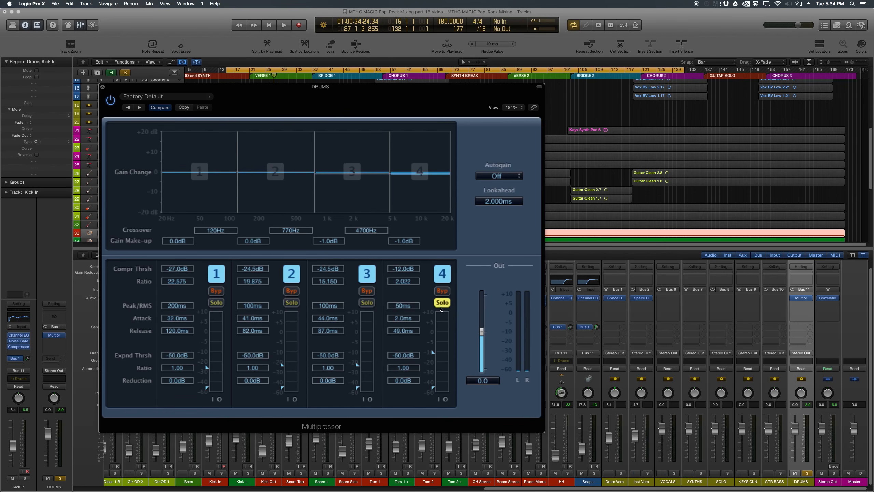
key("space")
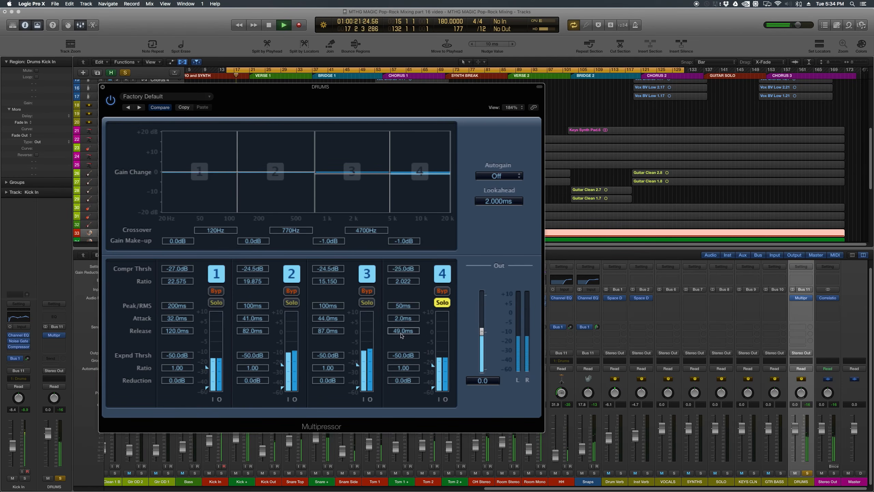
left_click_drag(402, 319, 409, 278)
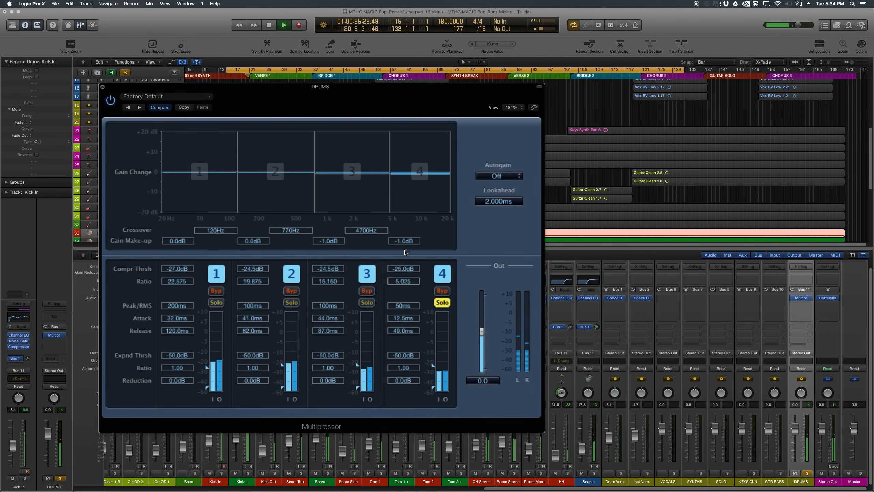
left_click(443, 303)
key("space")
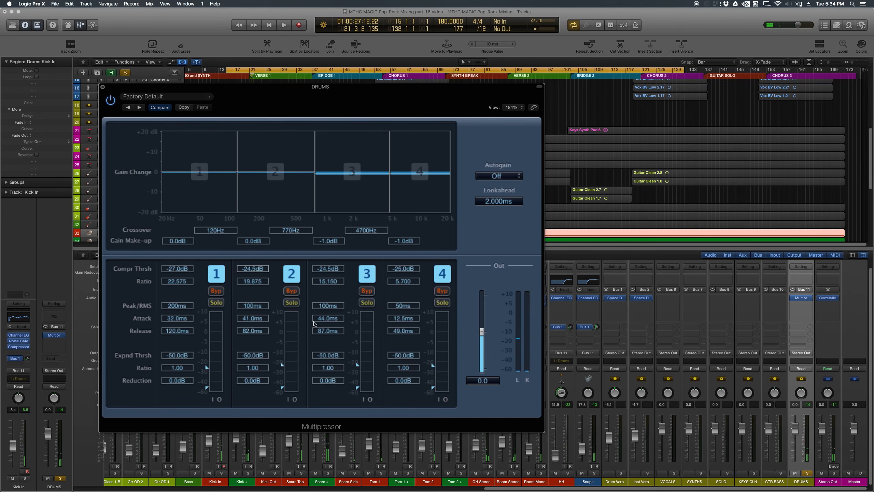
During playback, set make-up gain to 2.0 dB on bands 2 and 4 and 2.5 dB on band 3, and band 3's threshold to -28.5 dB.
left_click_drag(290, 178, 292, 170)
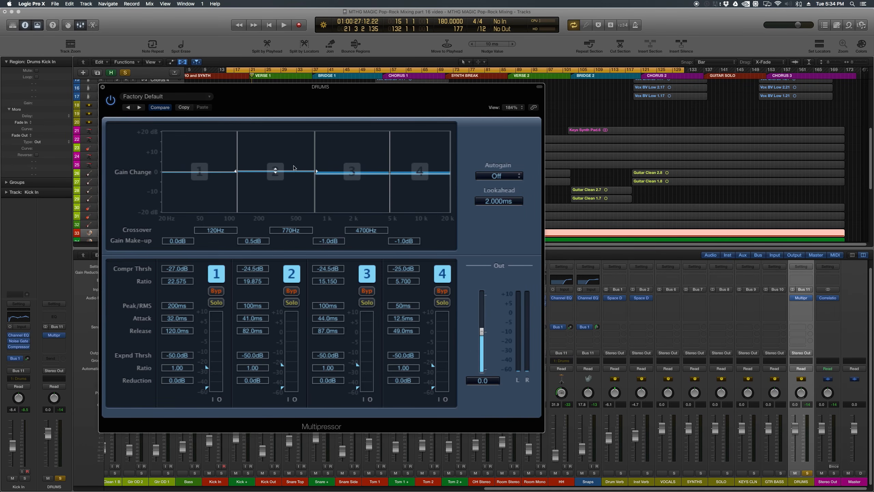
key("space")
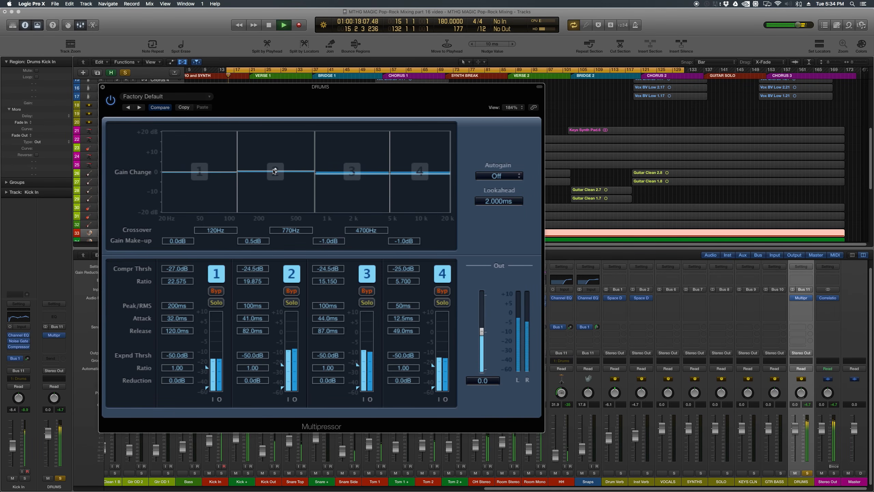
left_click_drag(275, 171, 274, 168)
left_click_drag(344, 174, 351, 168)
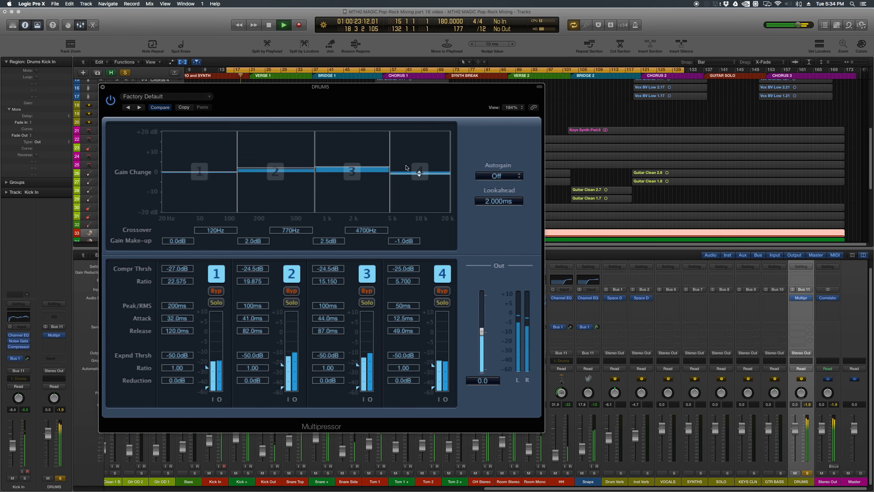
left_click_drag(422, 174, 420, 169)
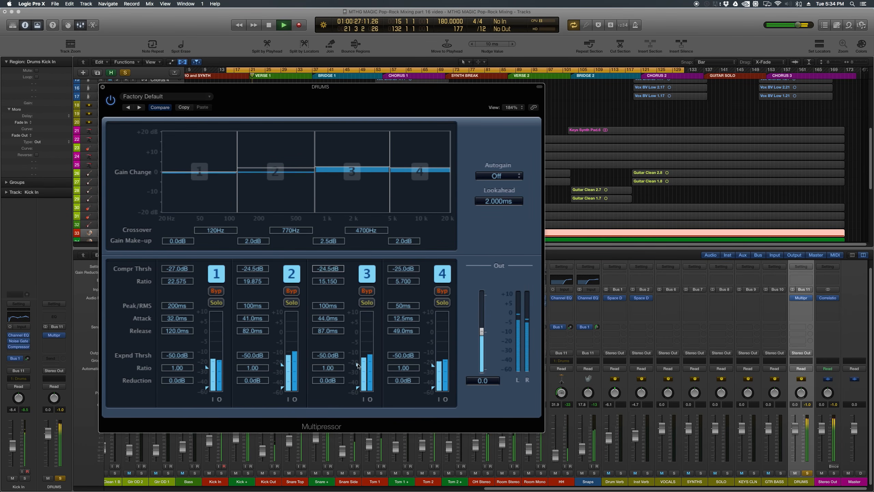
left_click_drag(357, 366, 357, 370)
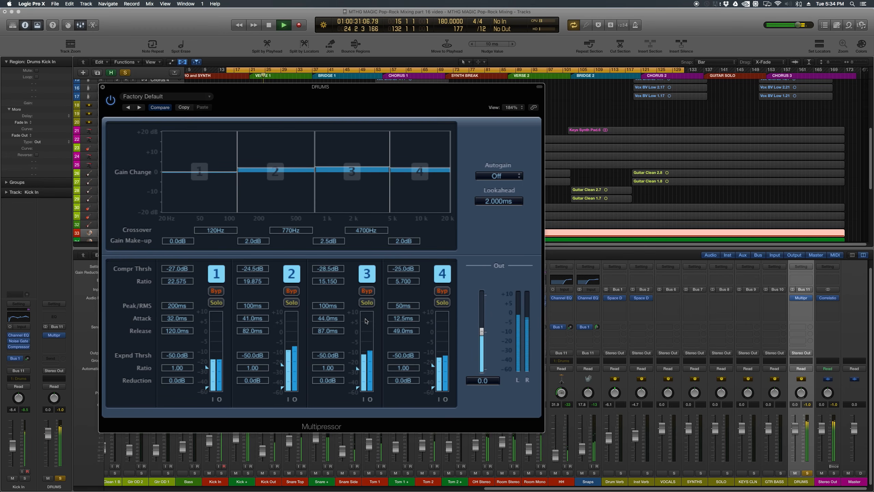
key("space")
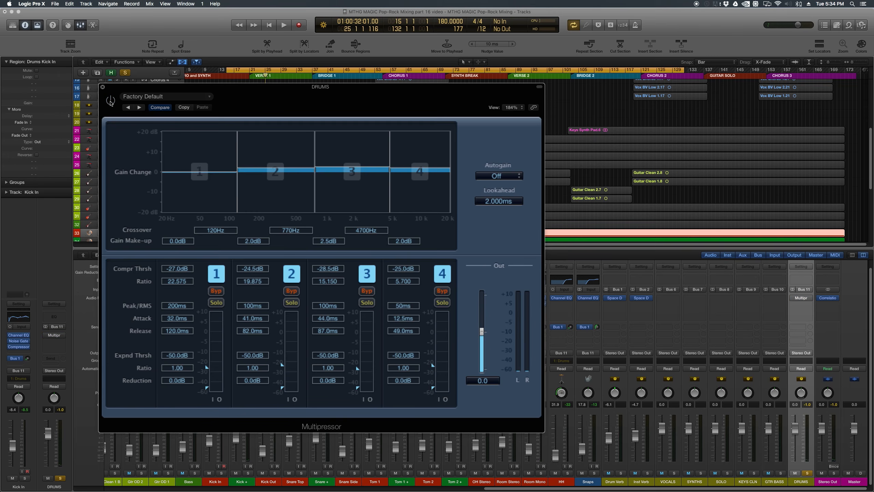
Compare the playback of the DRUMS bus with the Multipressor bypassed and enabled.
key("space")
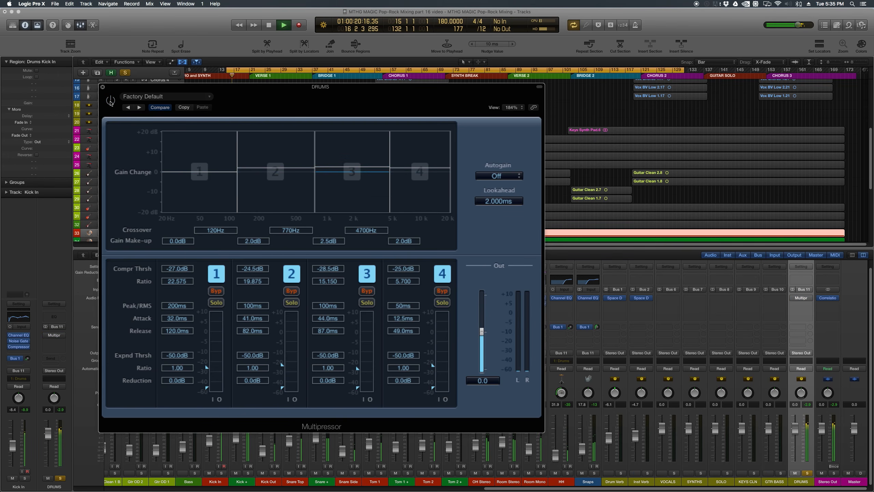
key("space")
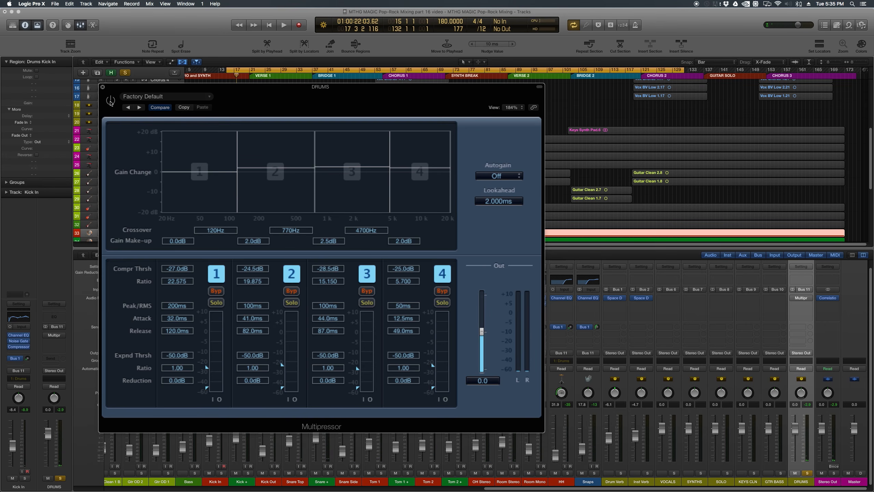
left_click(110, 101)
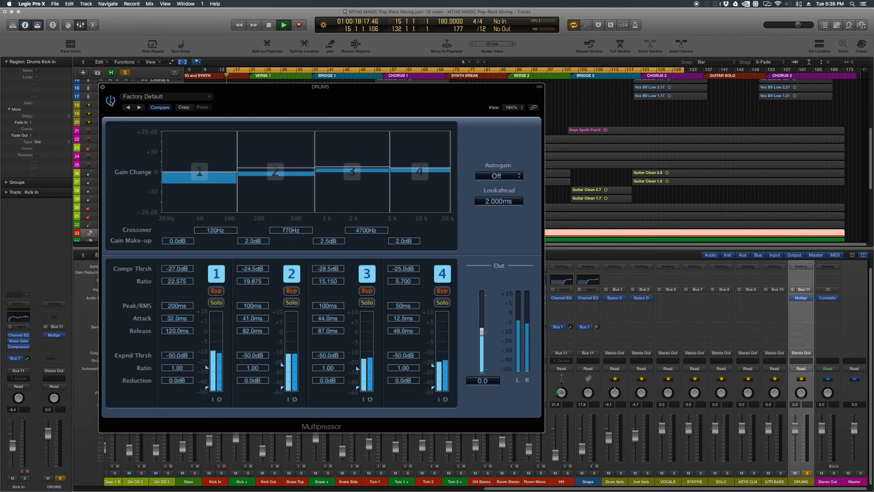
key("space")
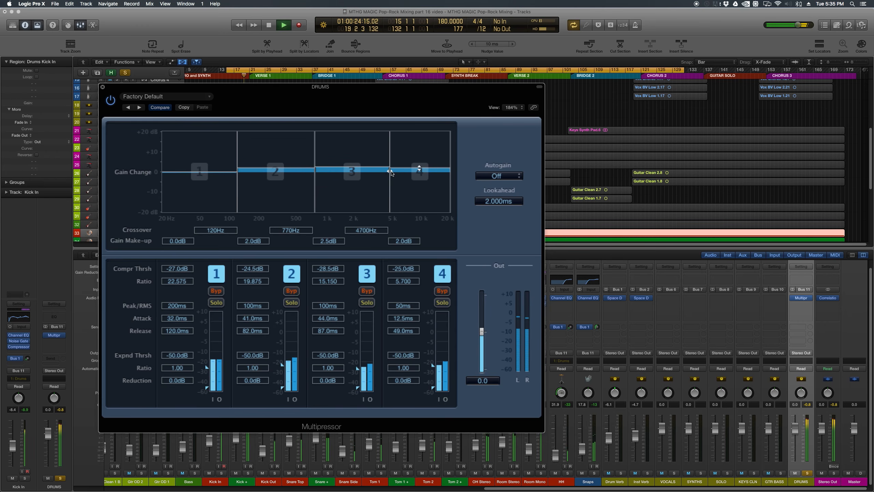
Move the crossover between bands 3 and 4 to 5900 Hz, set band 4's make-up gain to 1.5 dB and close the Multipressor.
left_click_drag(390, 171, 400, 172)
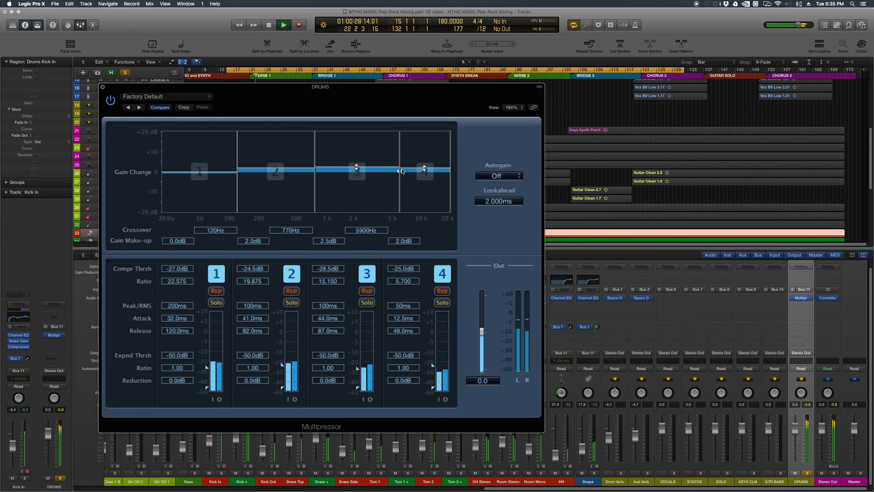
key("space")
left_click_drag(424, 169, 425, 171)
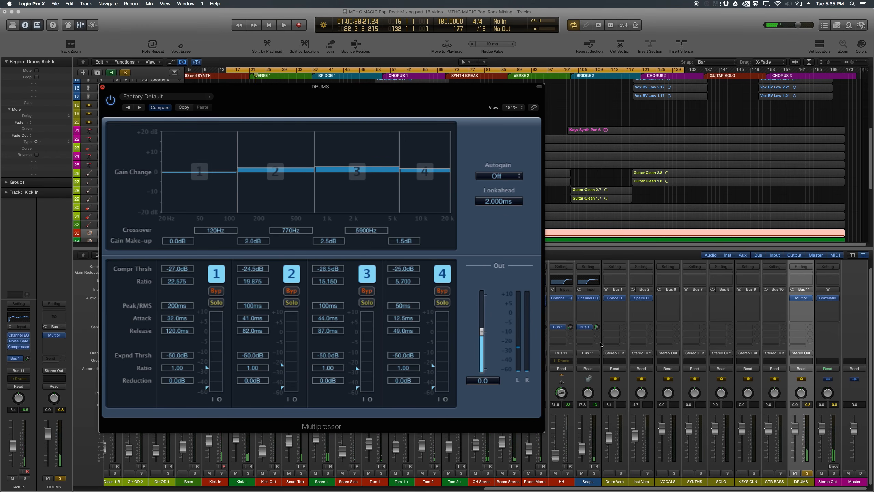
key("super+w")
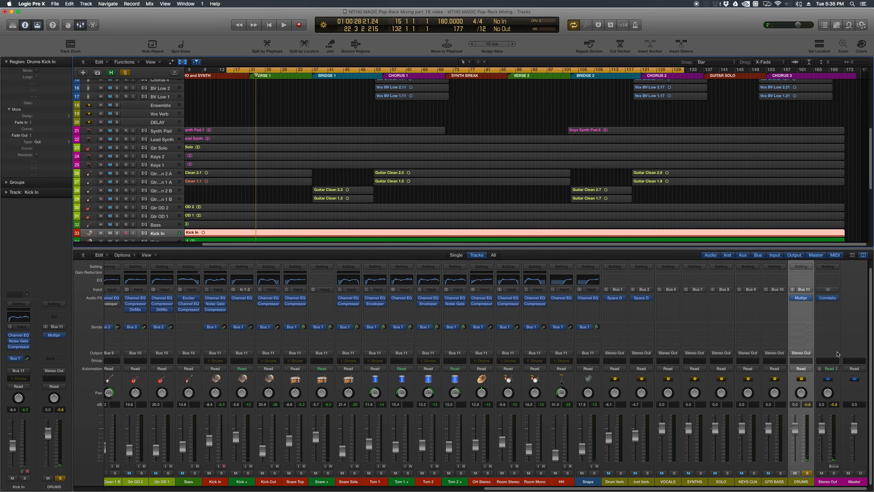
Solo the GTR BASS bus instead of DRUMS and insert an Exciter plug-in on it.
left_click(807, 473)
left_click(782, 474)
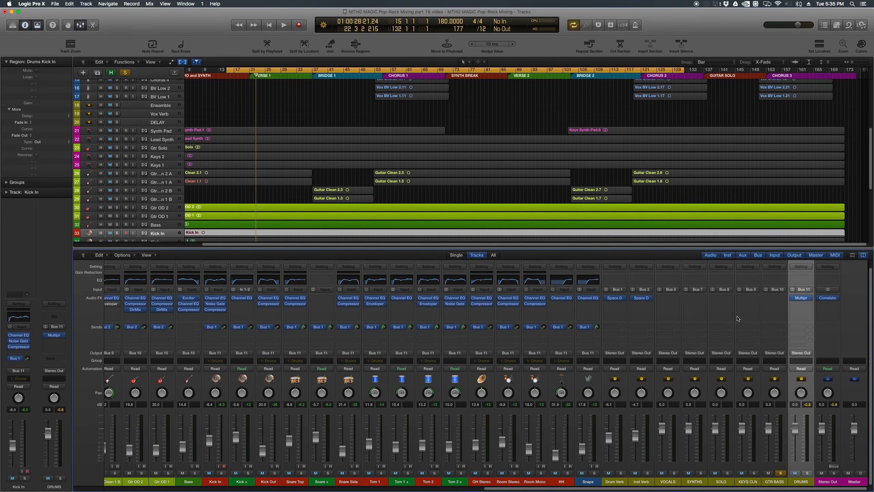
left_click(774, 301)
mouse_move(776, 367)
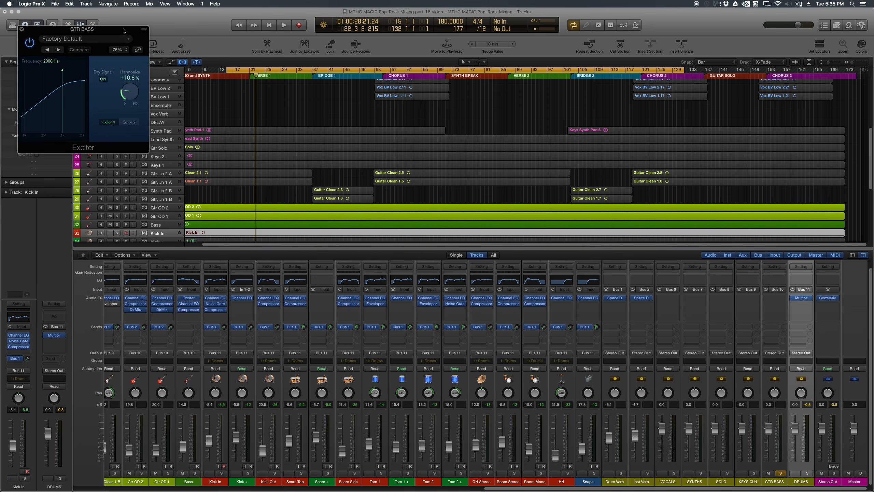
left_click_drag(124, 31, 298, 205)
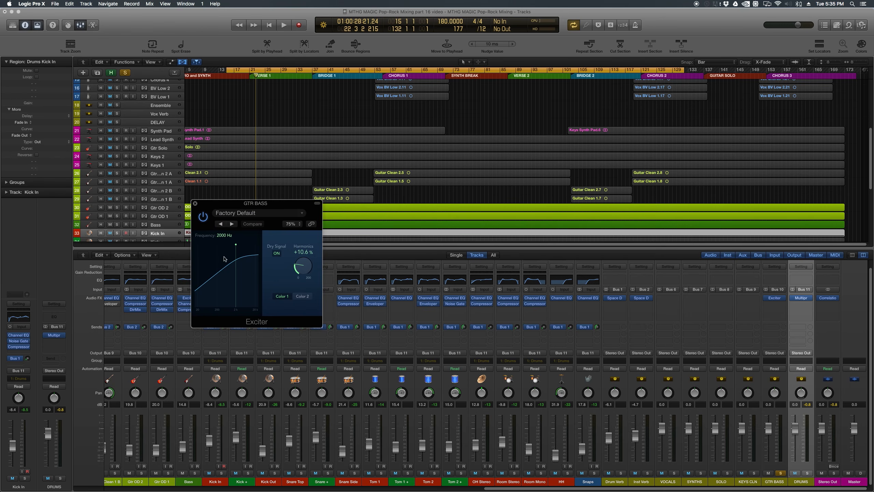
Turn off the Exciter's dry signal and set its frequency to 340 Hz while listening to the GTR BASS bus.
left_click(277, 253)
key("space")
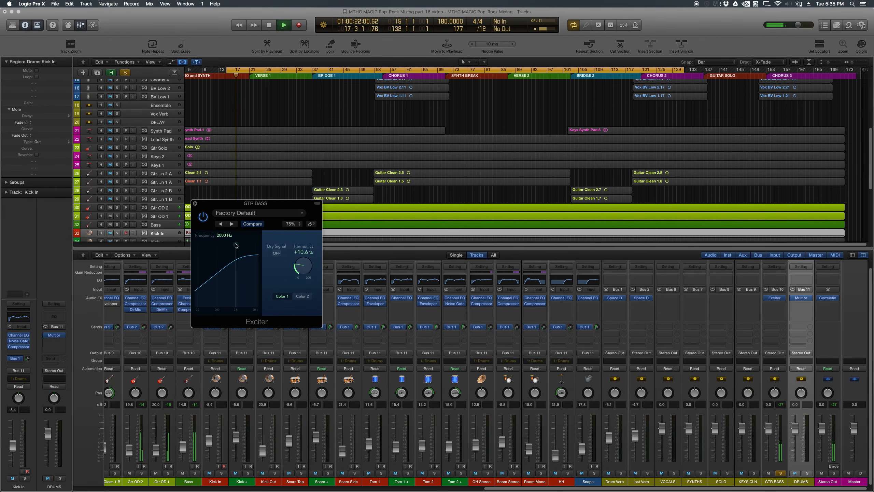
left_click_drag(235, 246, 224, 246)
key("space")
left_click_drag(222, 248, 222, 248)
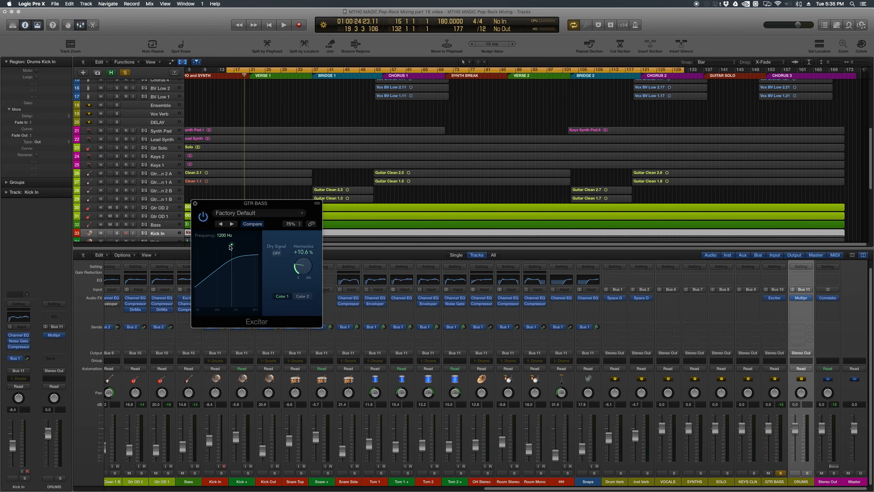
key("space")
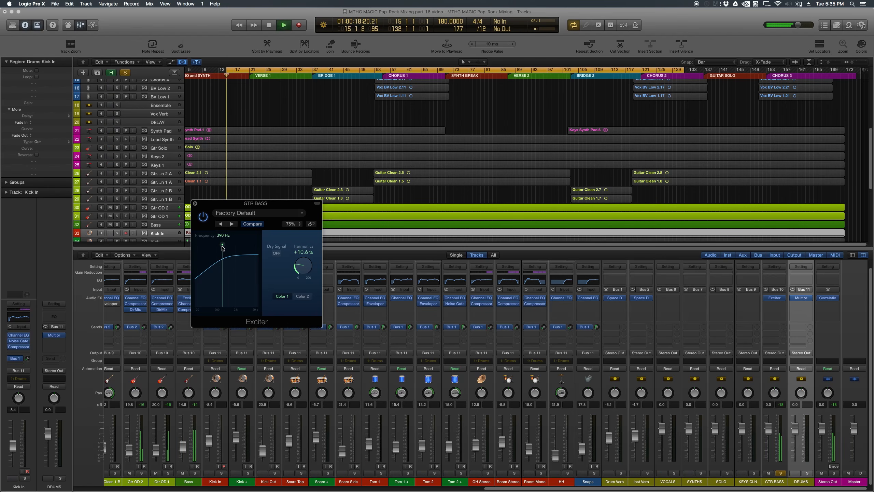
left_click_drag(223, 248, 221, 248)
Turn the Exciter's dry signal on, set harmonics to 11.5 % and stop playback.
left_click(276, 253)
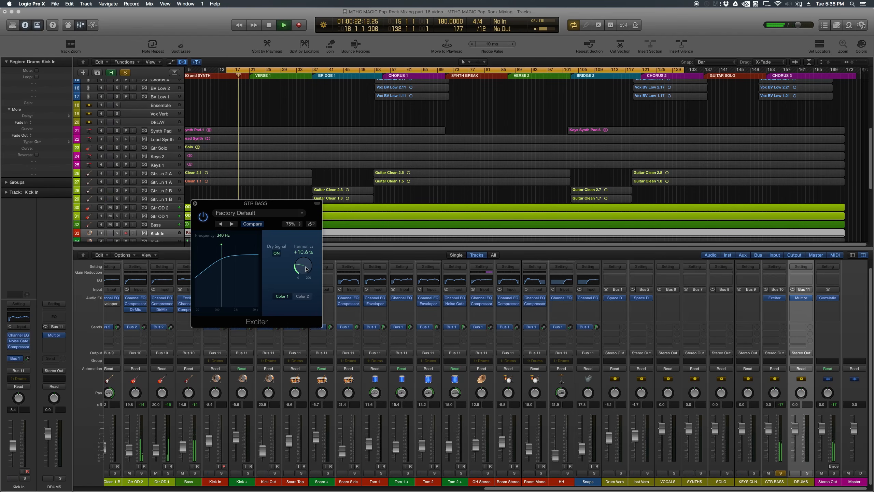
left_click_drag(305, 268, 306, 266)
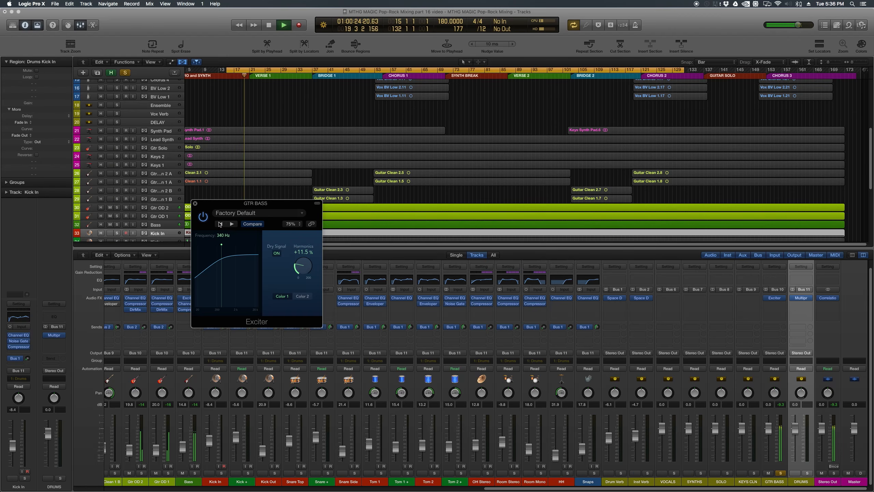
key("space")
Compare the playback of the GTR BASS bus with the Exciter bypassed and enabled.
left_click(204, 217)
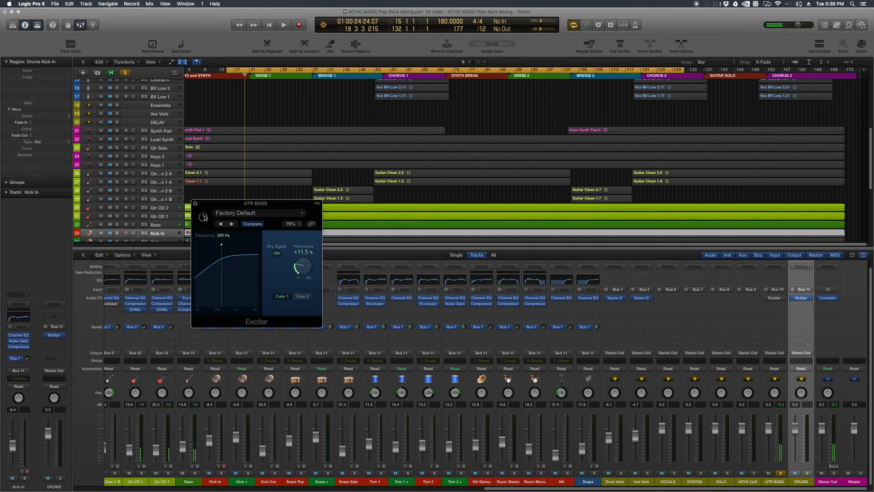
key("space")
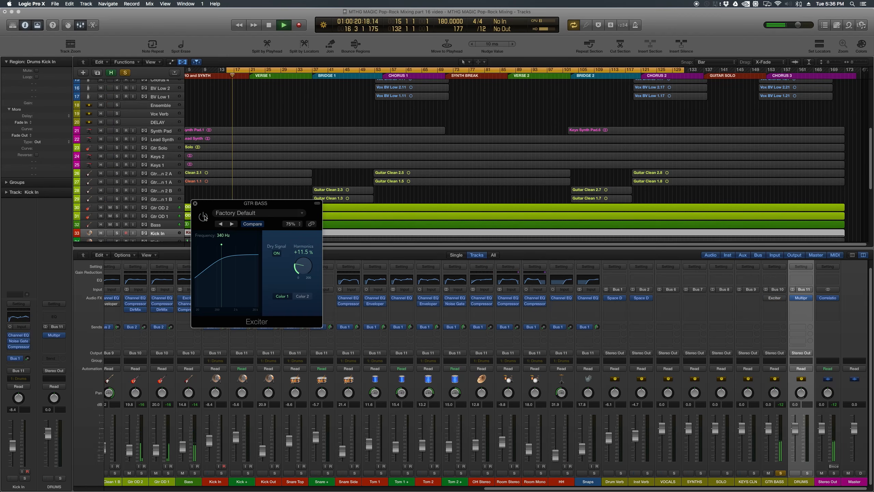
key("space")
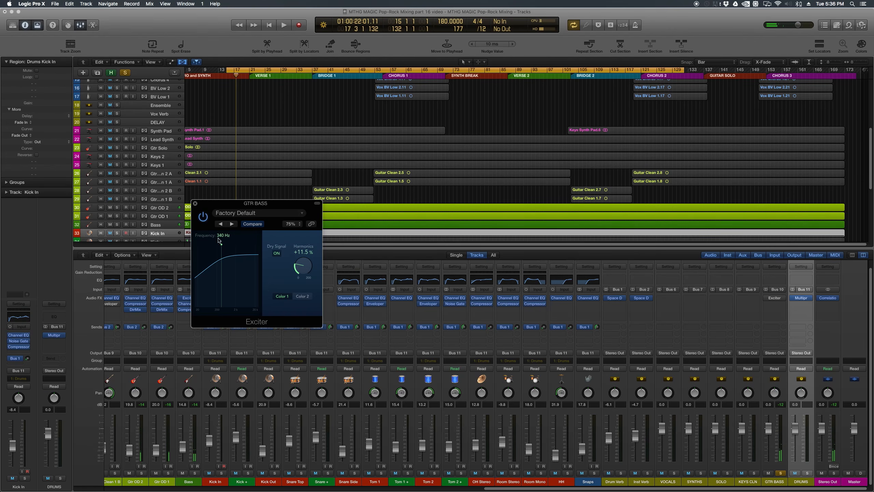
key("space")
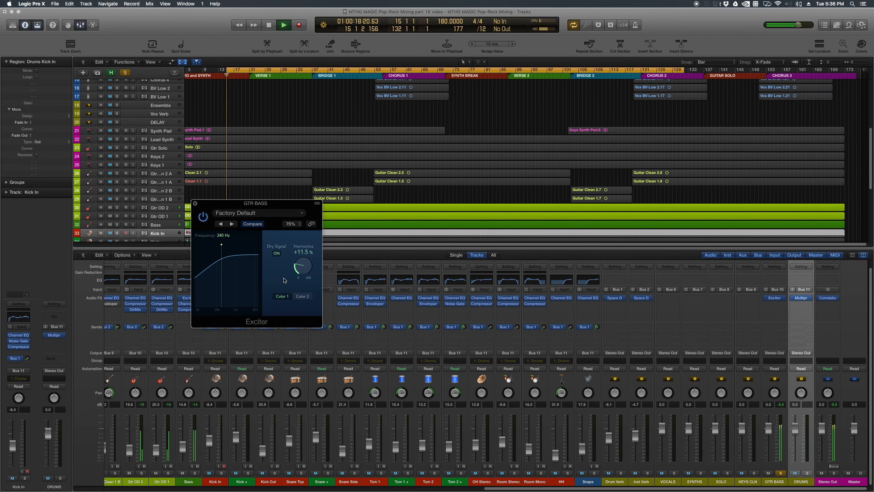
Compare the Exciter's two color modes during playback, choose Color 2 and close the plug-in window.
left_click(298, 296)
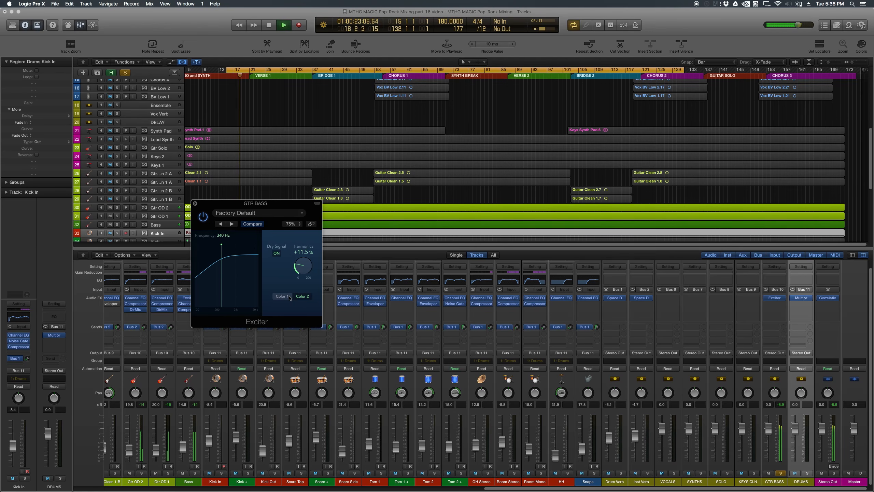
left_click(290, 297)
left_click(302, 297)
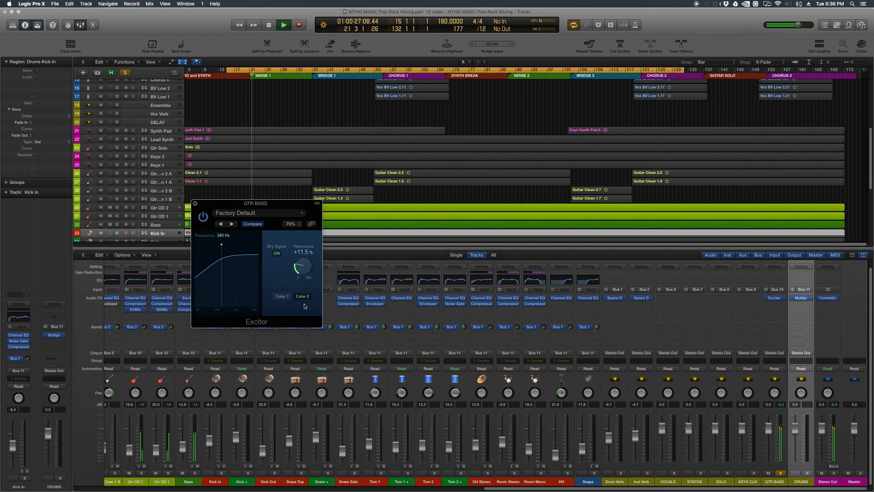
key("space")
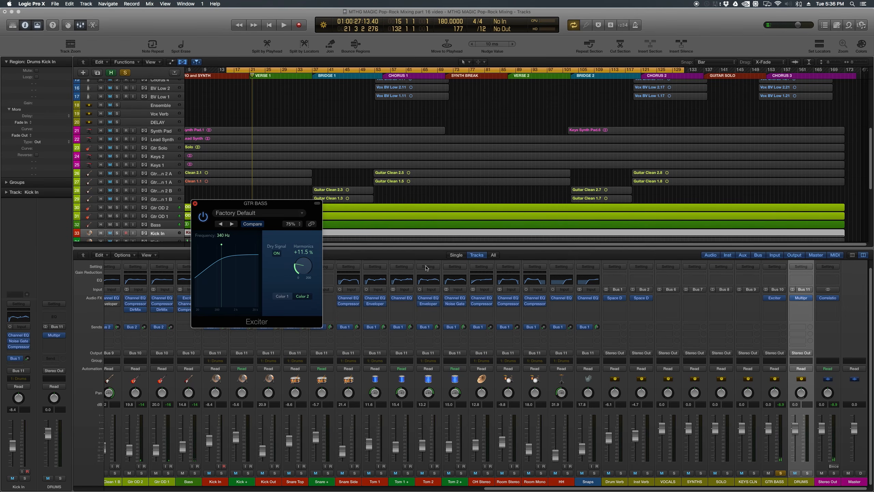
key("super+w")
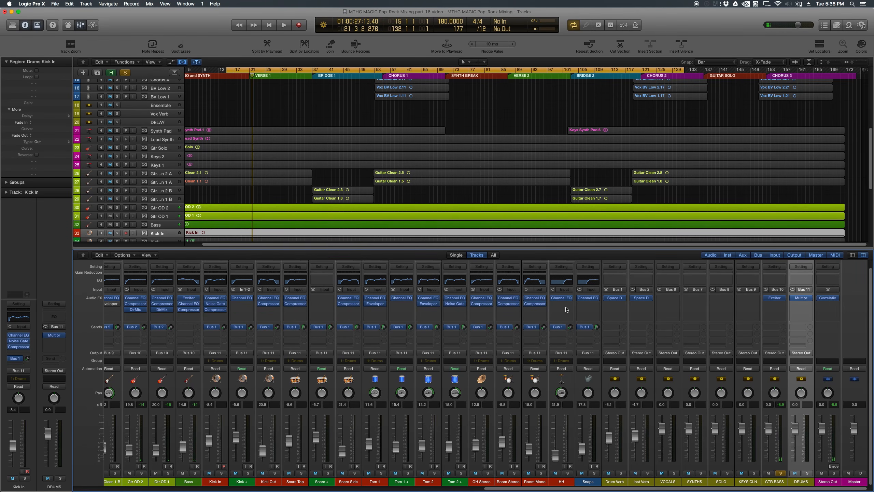
Insert a Linear Phase EQ after the Exciter on the GTR BASS bus and turn on its analyzer.
left_click(773, 306)
mouse_move(774, 336)
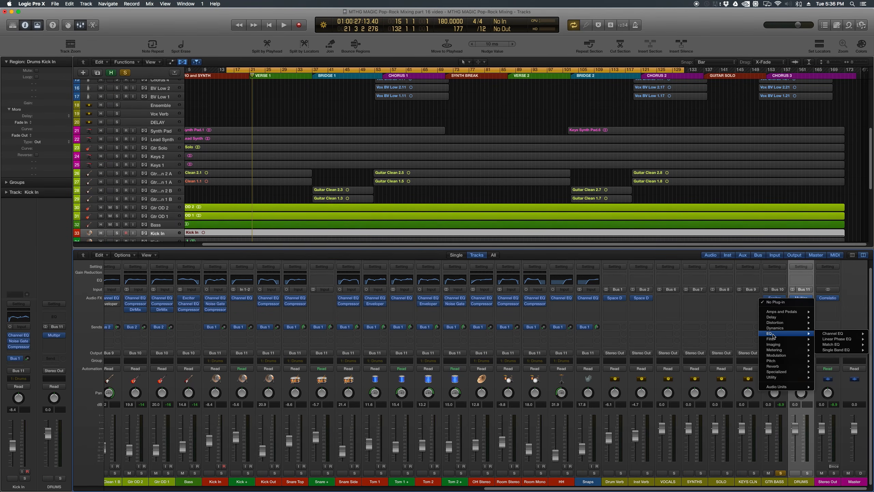
mouse_move(815, 341)
left_click(842, 342)
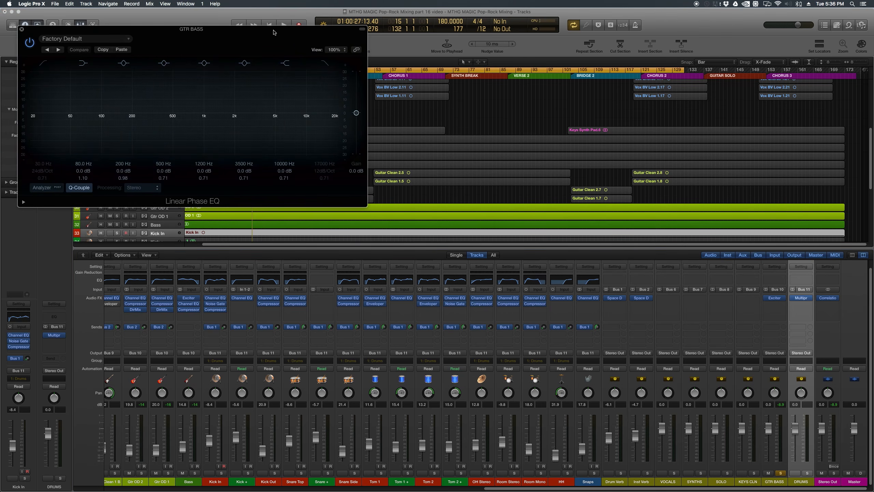
left_click_drag(273, 32, 318, 211)
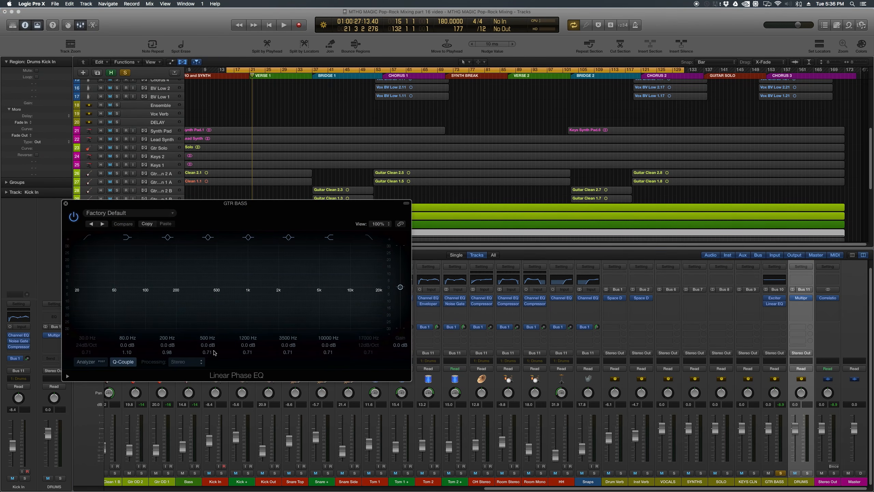
left_click(90, 363)
left_click_drag(271, 208, 289, 226)
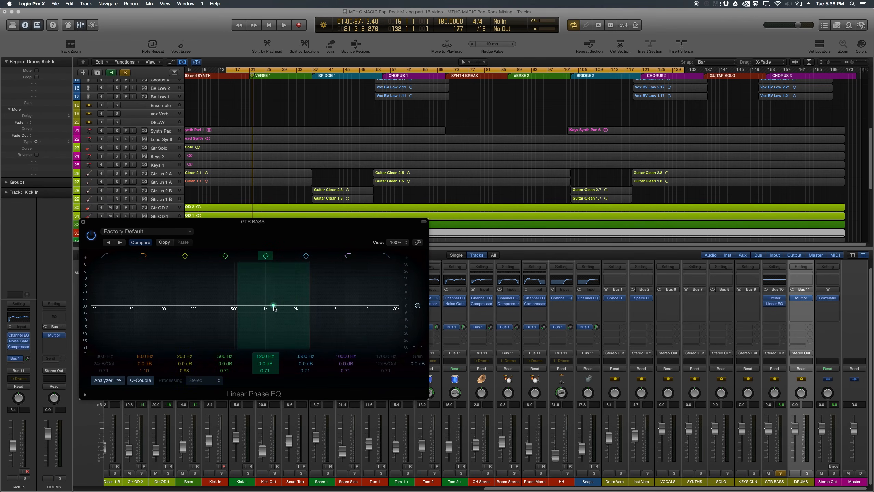
Boost the GTR BASS bus by 2.9 dB at 1140 Hz and raise the low shelf by 3.8 dB at 108 Hz.
mouse_move(274, 306)
left_mouse_down()
mouse_move(288, 304)
mouse_move(271, 302)
left_mouse_up()
key("space")
left_click_drag(153, 305, 167, 303)
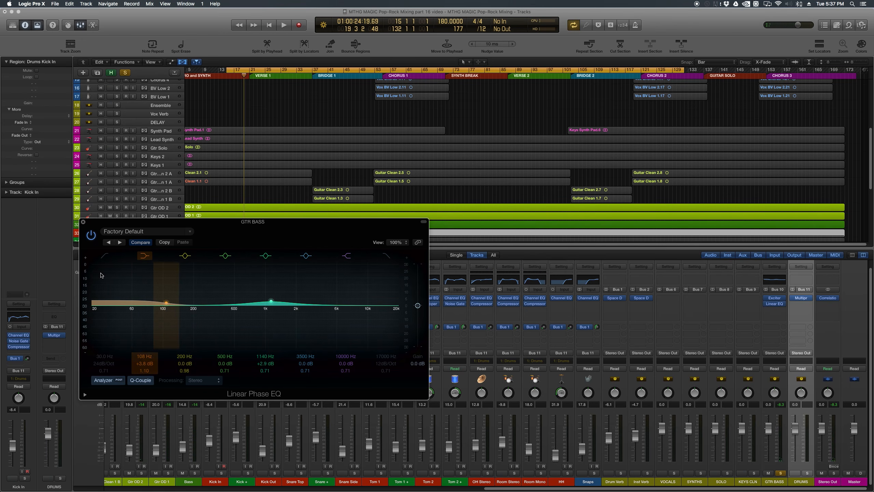
Enable the low cut band of the GTR BASS equalizer and set it to 26.5 Hz.
left_click(104, 256)
left_click(101, 360)
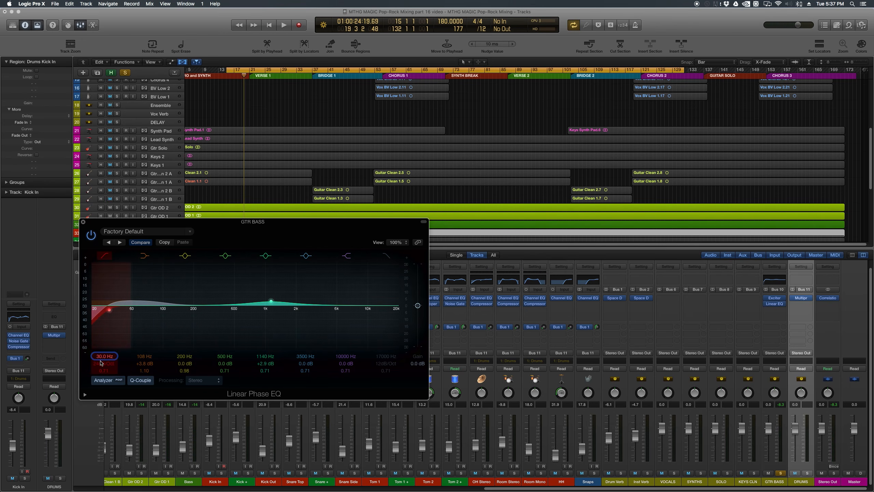
left_click_drag(105, 356, 105, 360)
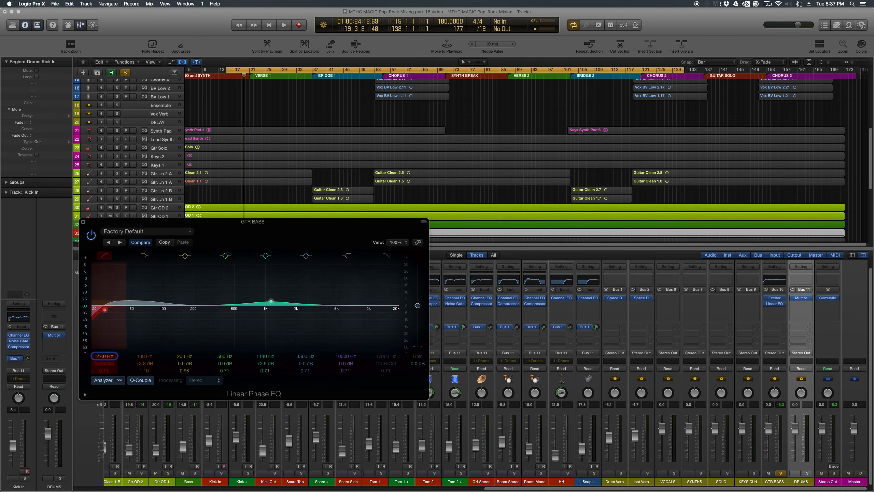
Lower the GTR BASS equalizer's overall gain to -1.6 dB during playback, stop and close the plug-in window.
key("space")
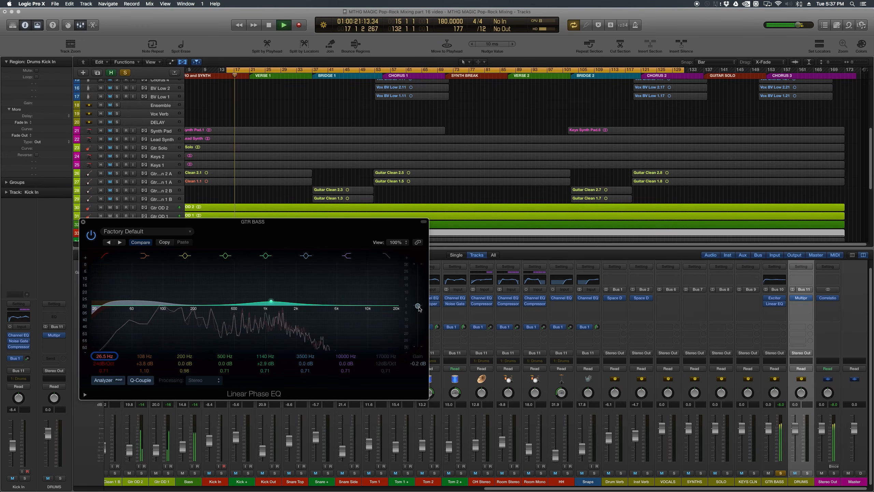
left_click_drag(418, 306, 419, 311)
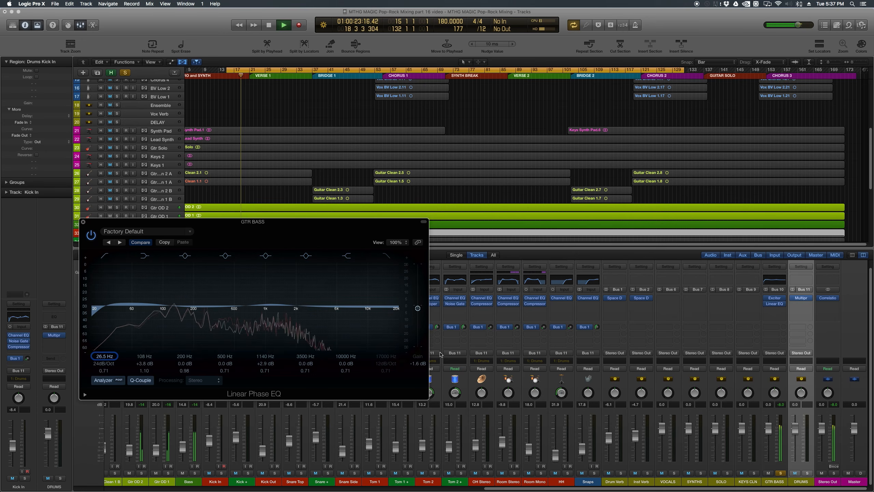
key("space")
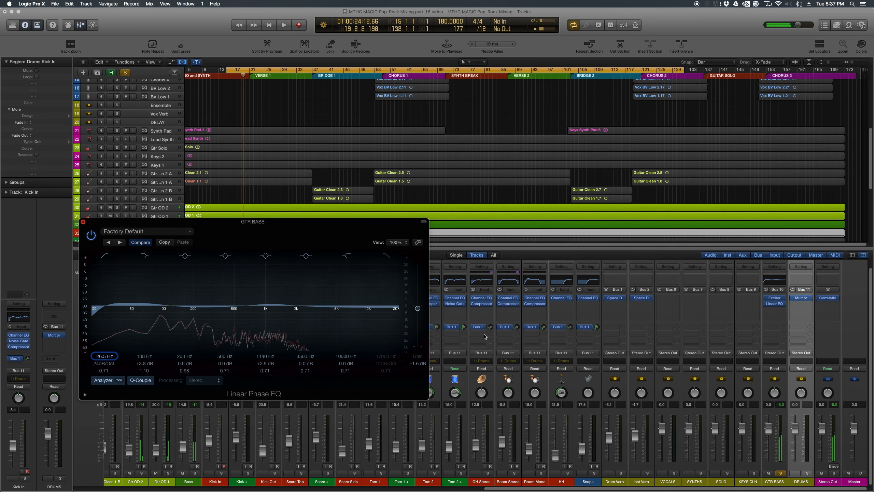
key("super+w")
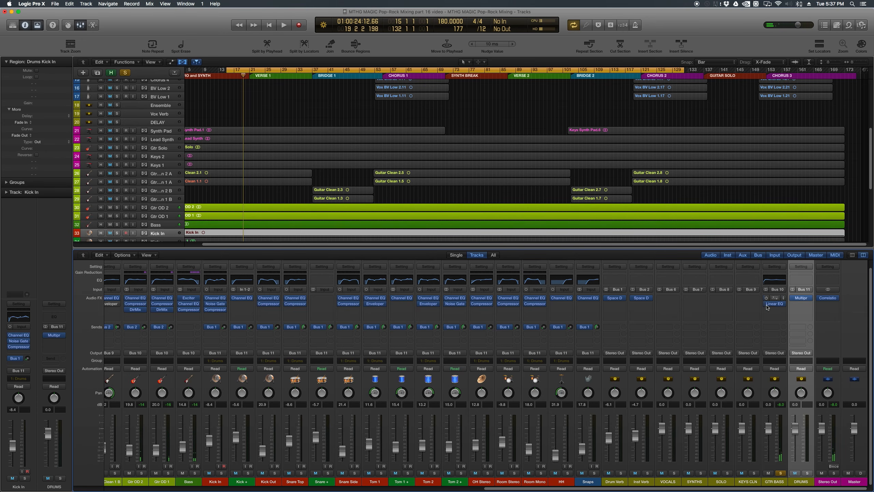
Compare the playback of the GTR BASS bus with the Exciter and Linear Phase EQ bypassed and enabled.
key("space")
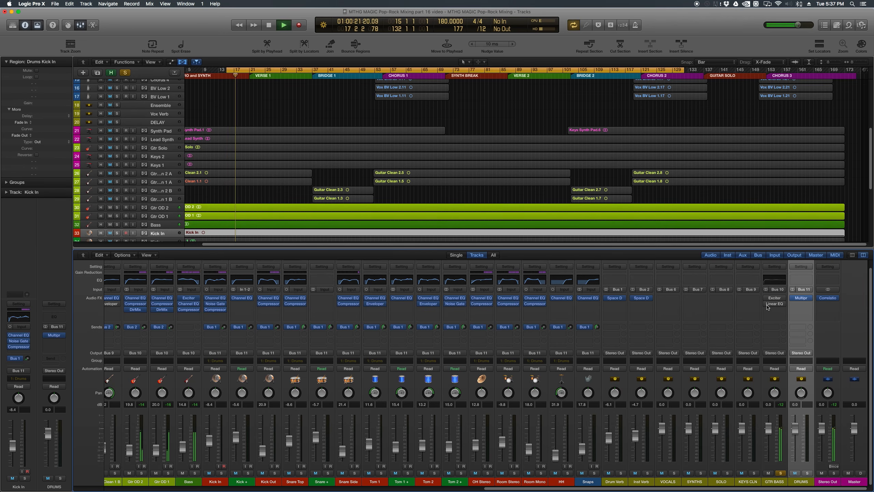
key("space")
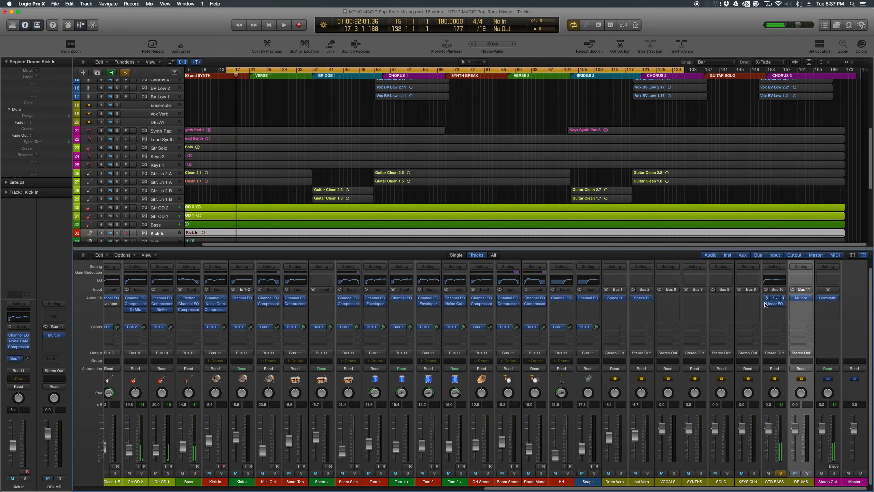
key("space")
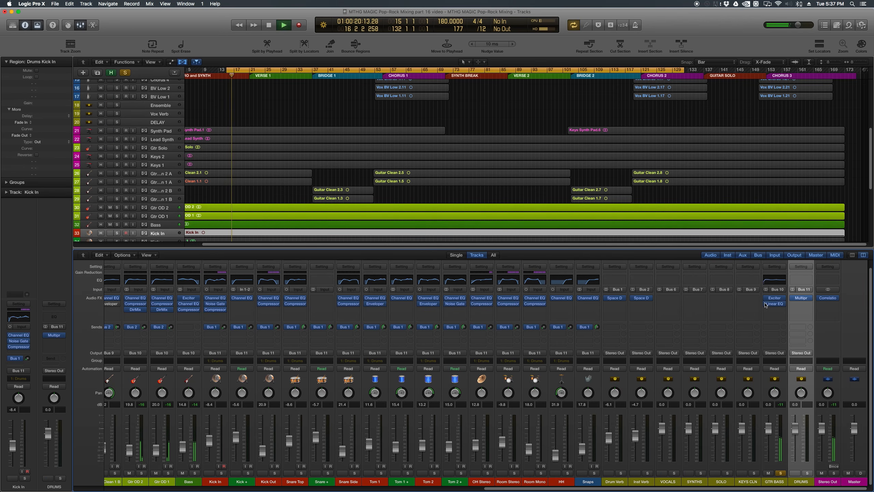
key("space")
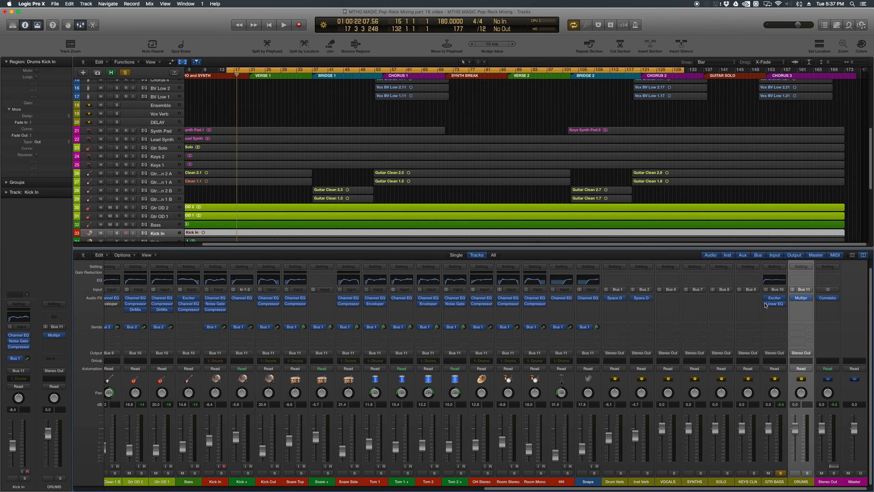
Solo the KEYS CLN bus instead of GTR BASS and insert a Linear Phase EQ with an enlarged window and the analyzer on.
left_click(781, 473)
left_click(754, 473)
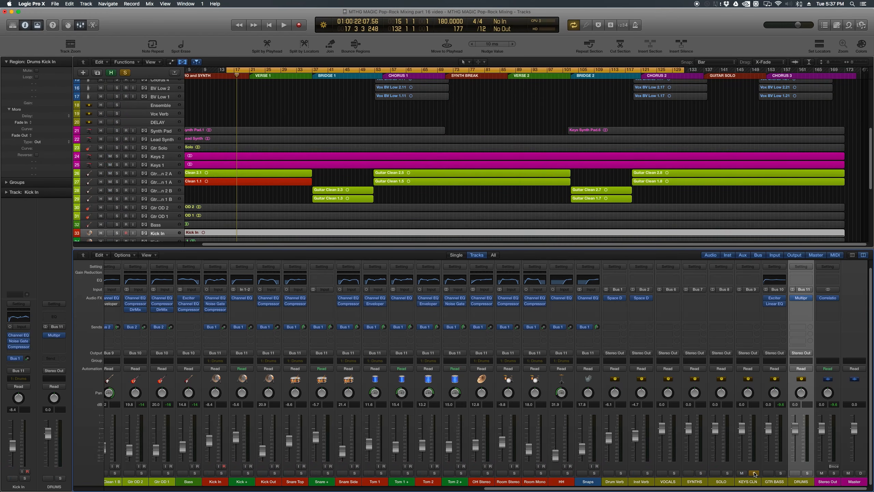
left_click(748, 300)
mouse_move(767, 327)
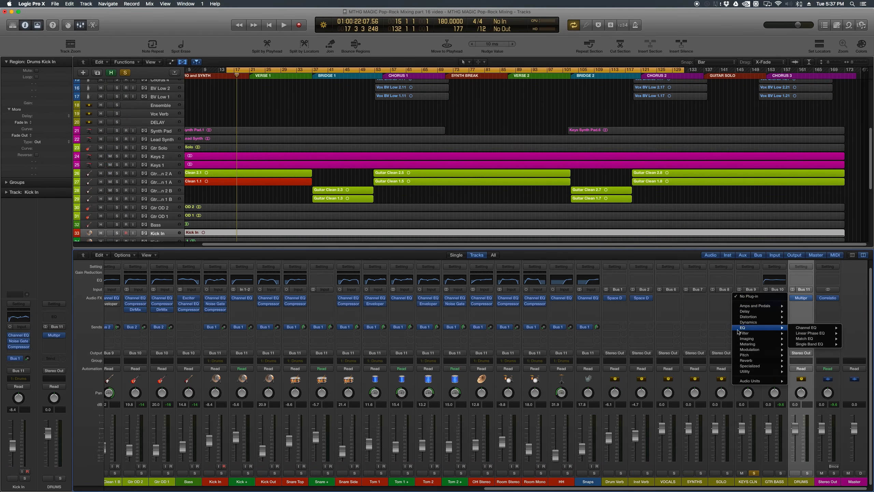
left_click(802, 339)
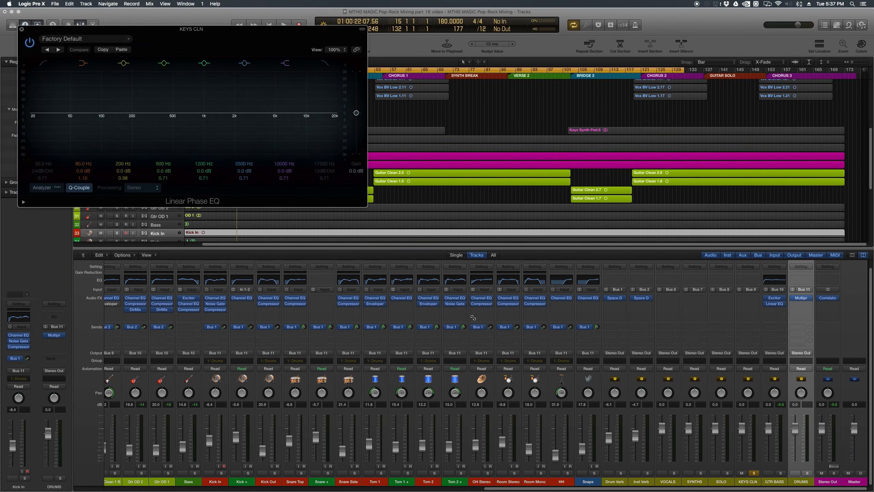
left_click_drag(367, 205, 476, 250)
left_click_drag(261, 34, 328, 189)
left_click(117, 383)
During playback, raise the KEYS CLN high shelf by 6.7 dB at 3150 Hz and set the low cut to 65 Hz, finally closing the EQ.
key("space")
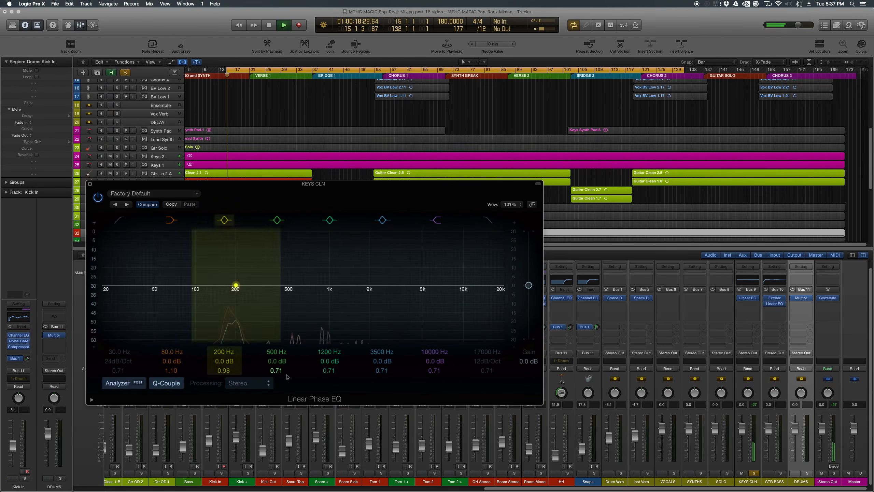
mouse_move(463, 285)
left_mouse_down()
mouse_move(379, 279)
mouse_move(396, 279)
left_mouse_up()
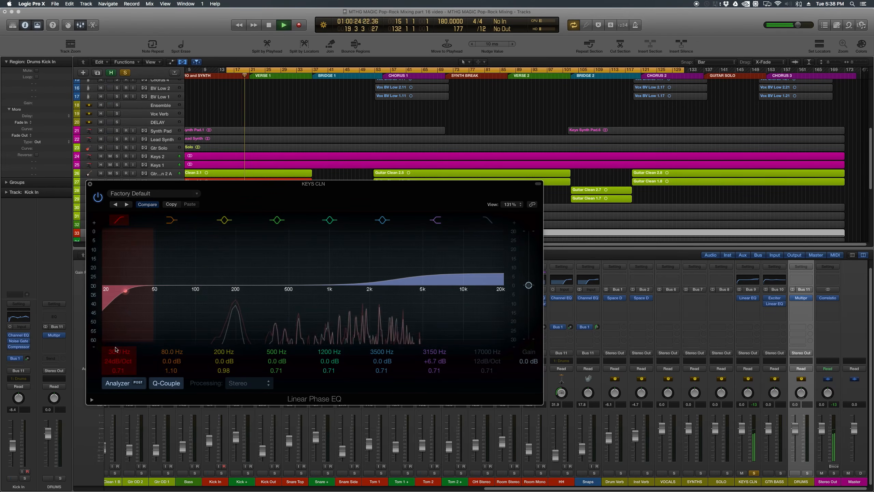
left_click_drag(116, 350, 116, 327)
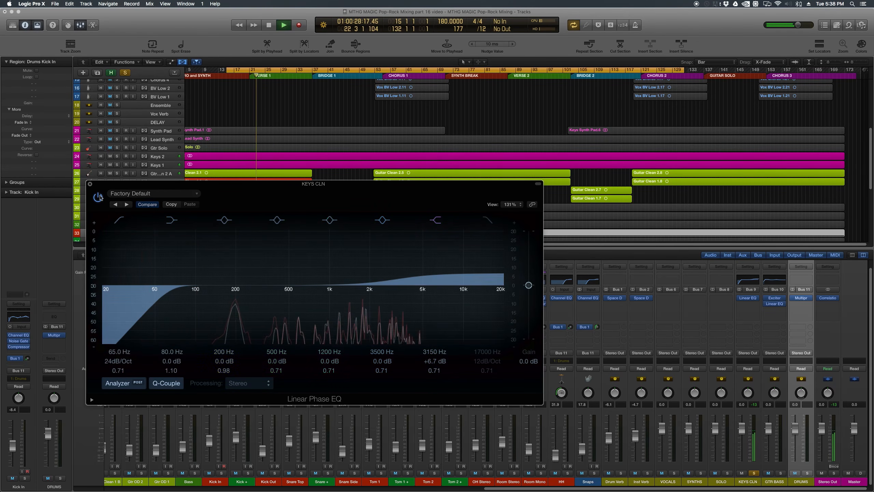
key("space")
key("super+w")
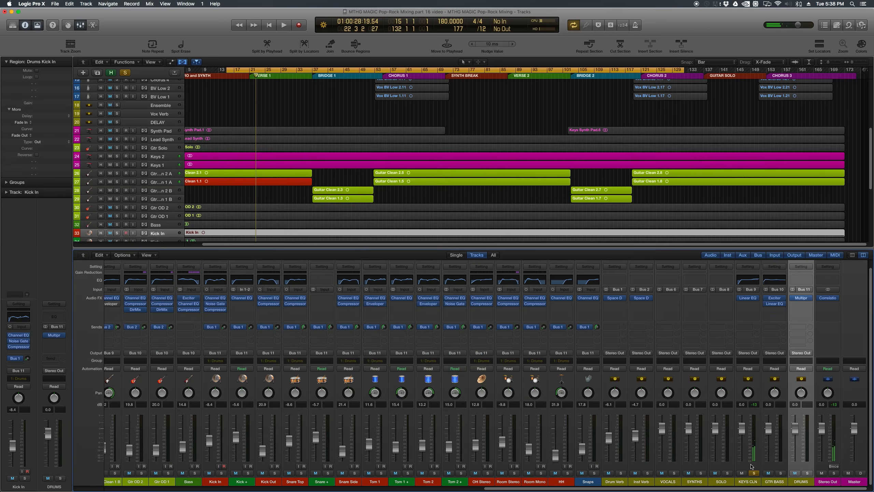
Solo the VOCALS bus instead of KEYS CLN and play a cycle range set around the six Chorus 1 vocal regions.
left_click(754, 473)
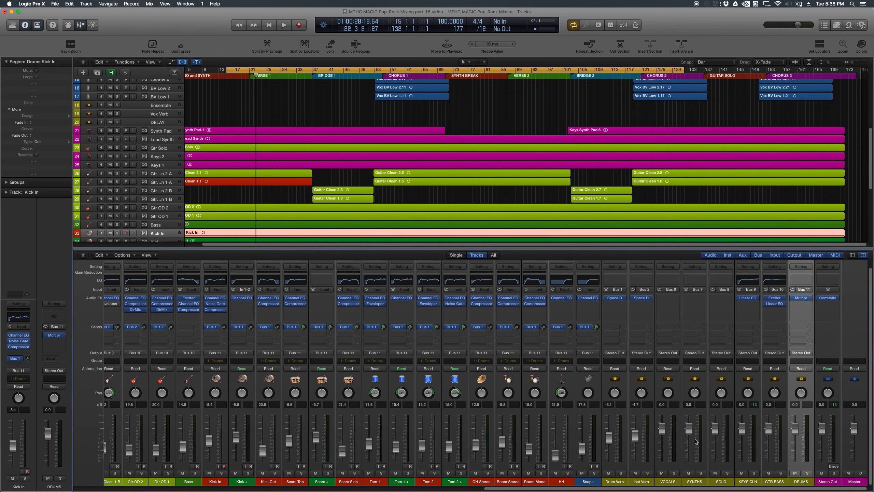
left_click(672, 474)
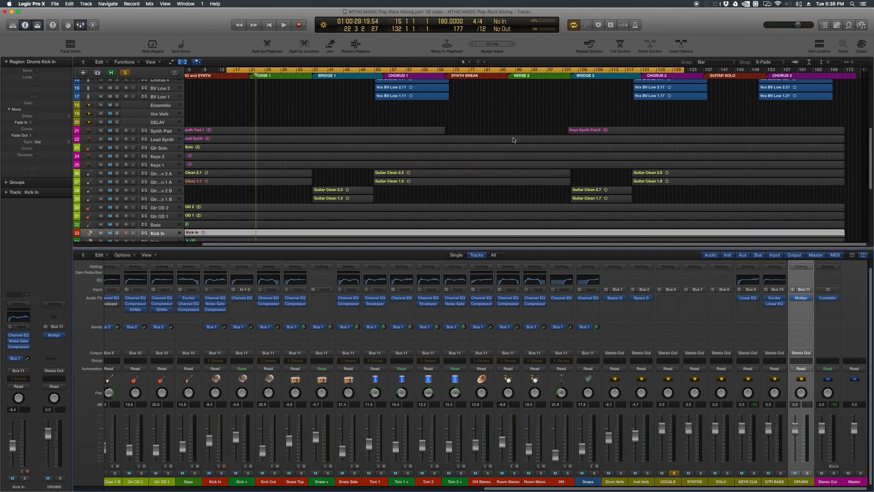
scroll(513, 139, "up", 10)
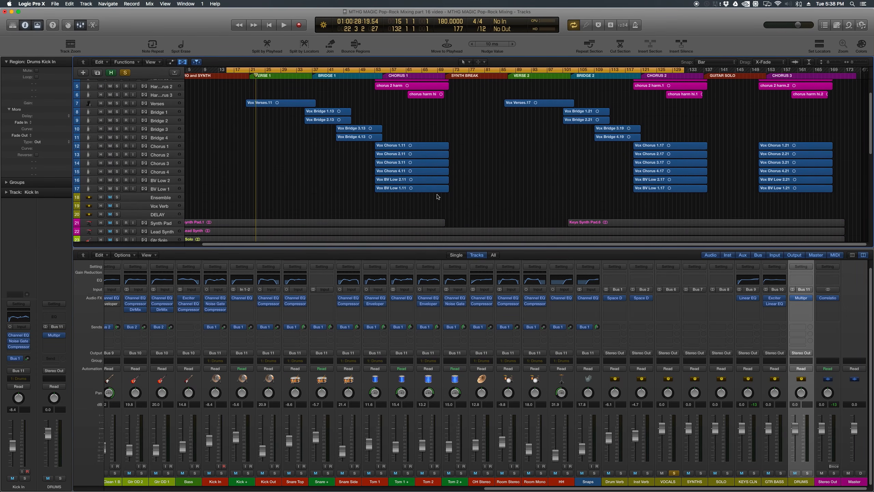
left_click_drag(438, 197, 377, 143)
left_click(820, 44)
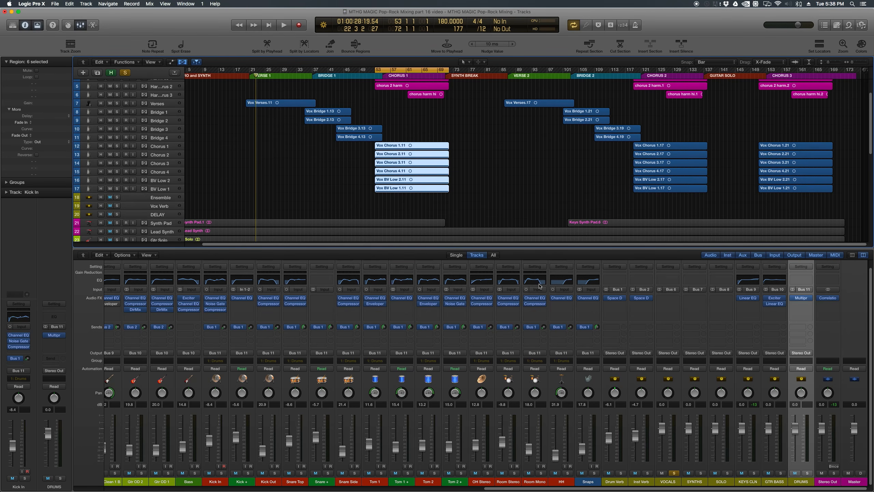
key("space")
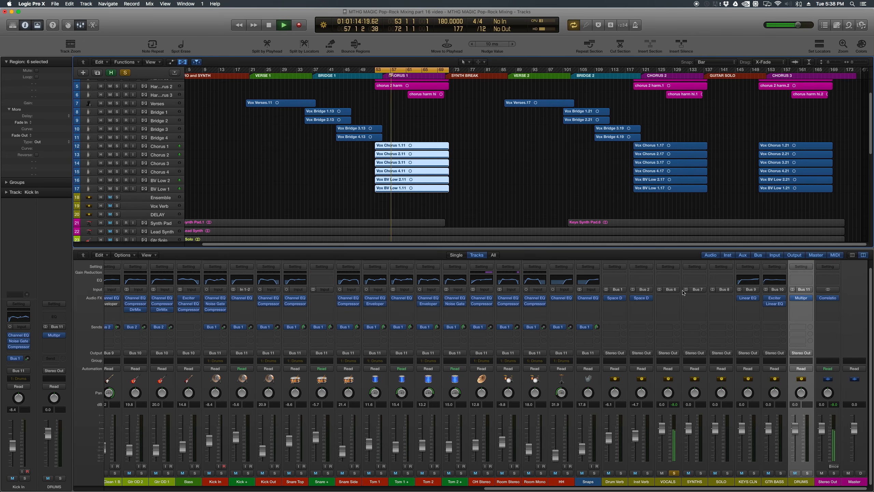
key("space")
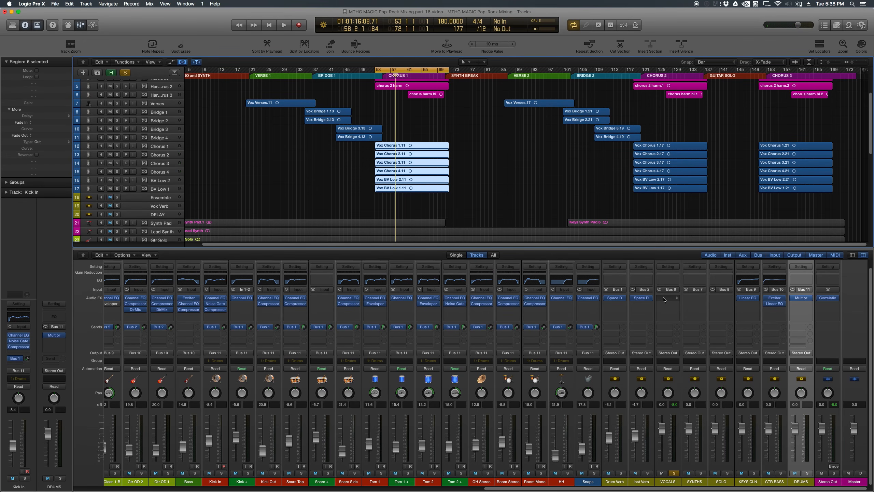
Insert a stereo Compressor on the VOCALS bus and choose the Vintage Opto model.
left_click(664, 300)
mouse_move(673, 323)
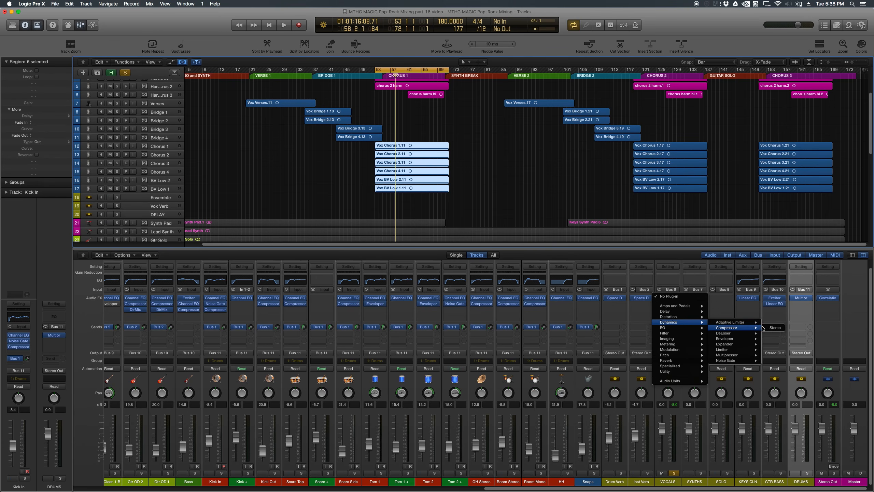
left_click(772, 328)
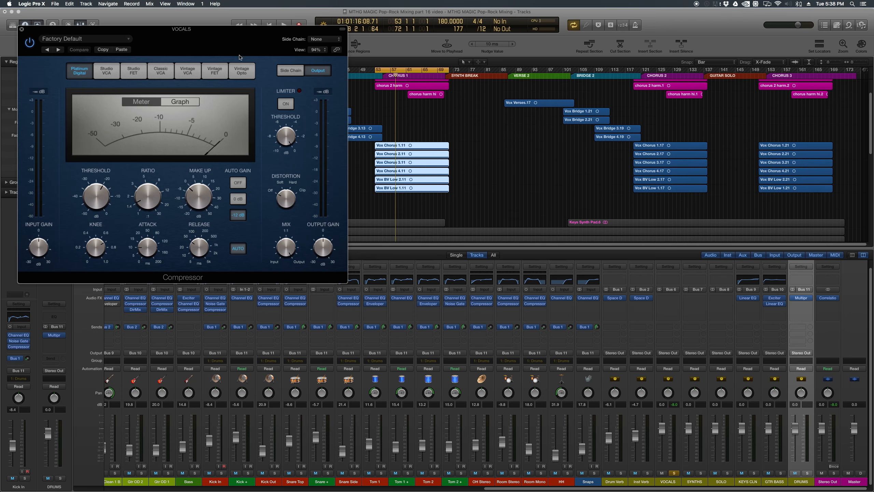
left_click_drag(232, 34, 255, 206)
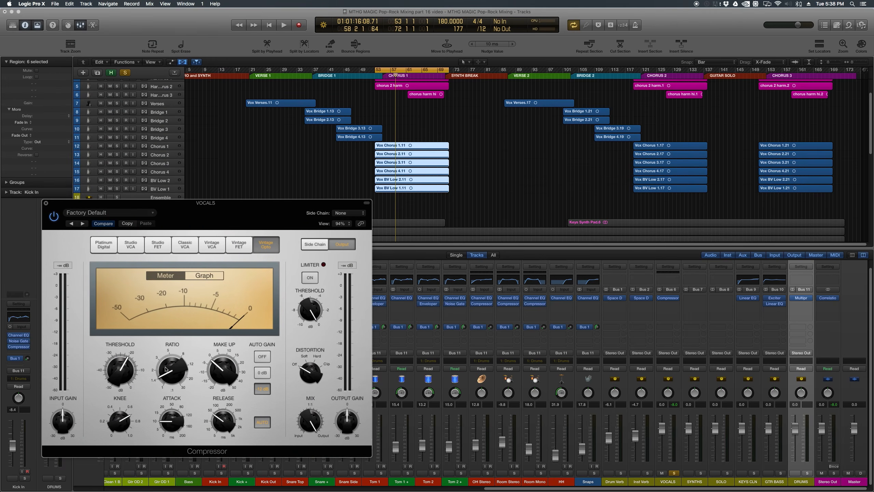
Set the VOCALS compressor to ratio 2.7:1, threshold -23.5 dB and knee 0.5, lengthen the attack, turn auto gain off and start playback.
left_click_drag(169, 371, 127, 375)
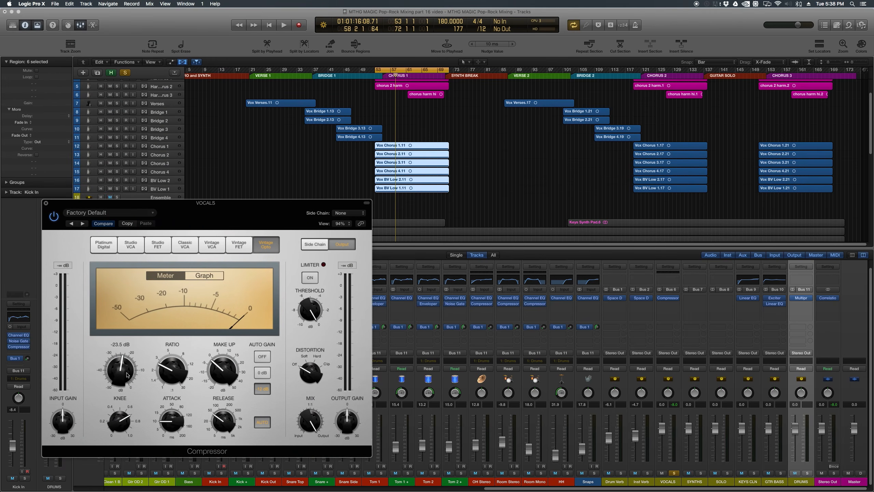
left_click_drag(123, 424, 177, 413)
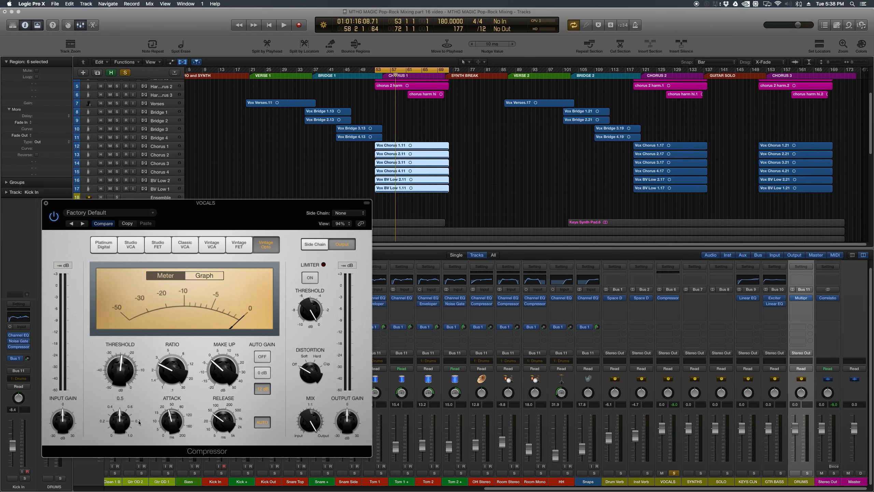
left_click(262, 360)
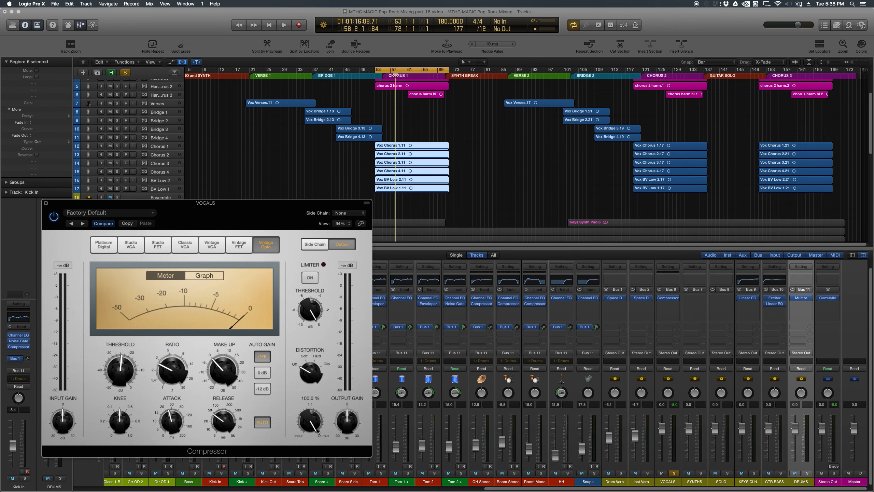
key("space")
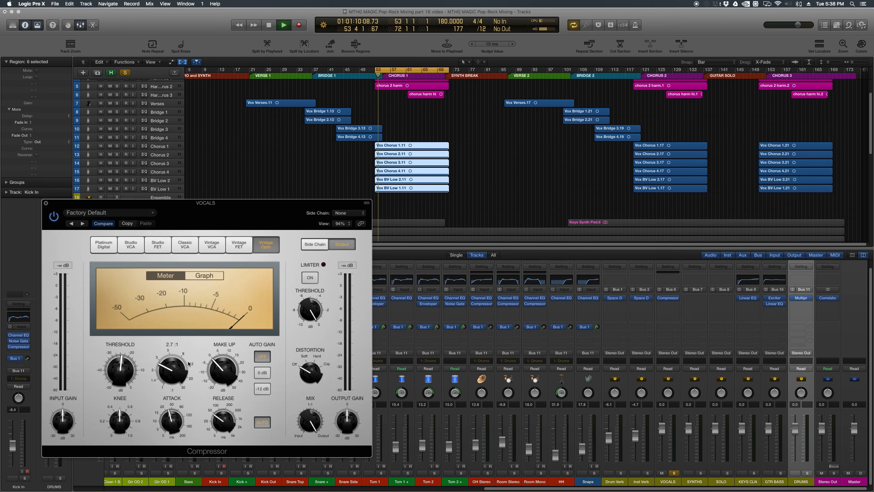
During playback, lower the VOCALS compressor's threshold, set the ratio to 5.8:1 and add make-up gain, then stop playback.
left_click_drag(185, 366, 184, 360)
left_click_drag(121, 367, 121, 371)
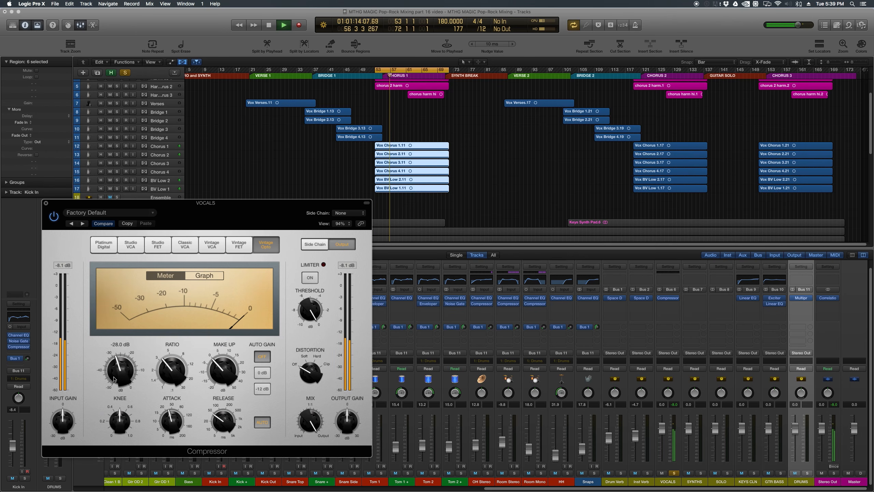
left_click_drag(174, 377, 177, 357)
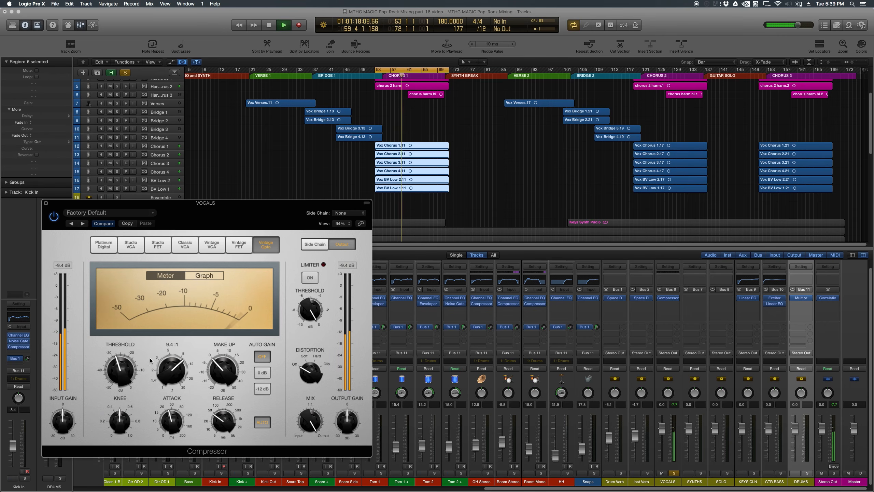
left_click_drag(111, 371, 109, 376)
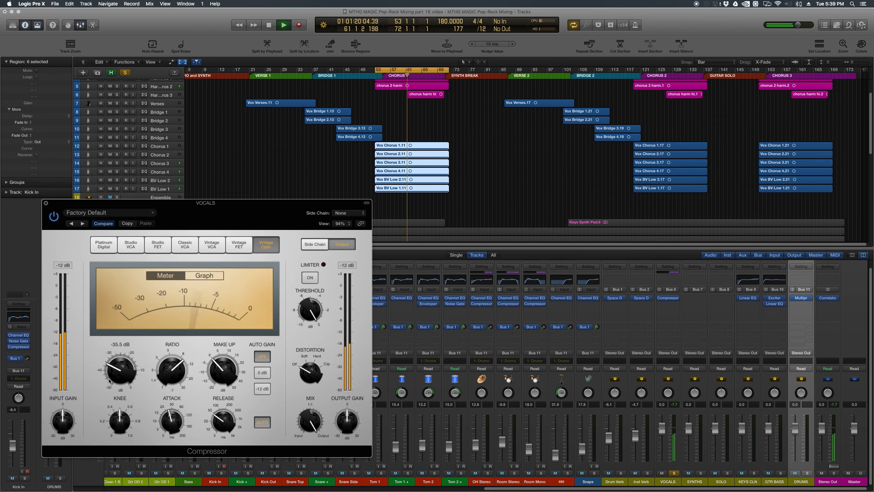
left_click_drag(171, 373, 165, 389)
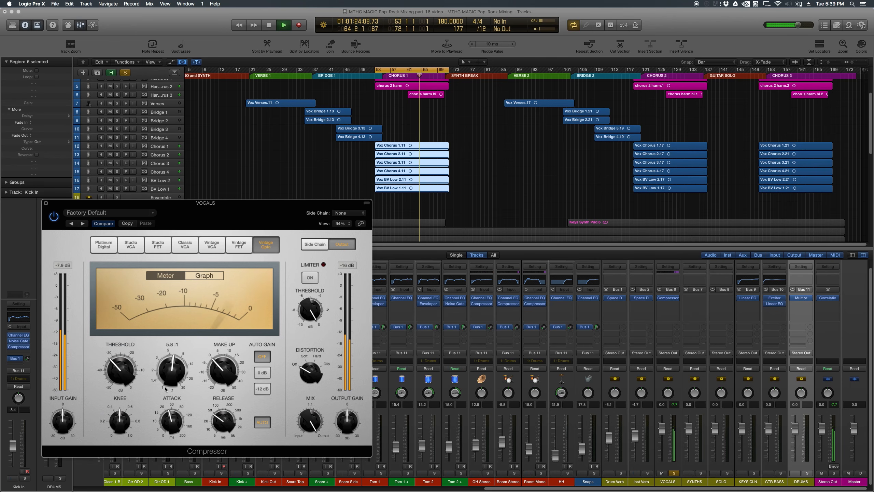
mouse_move(227, 380)
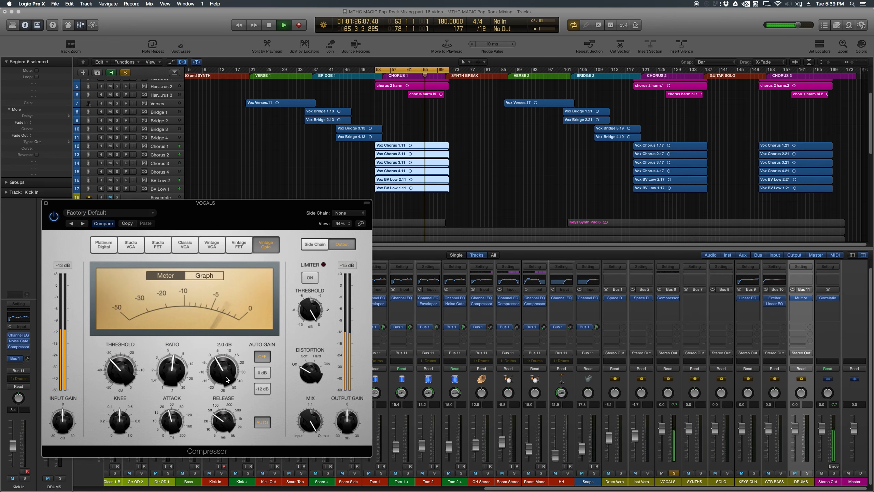
mouse_move(305, 421)
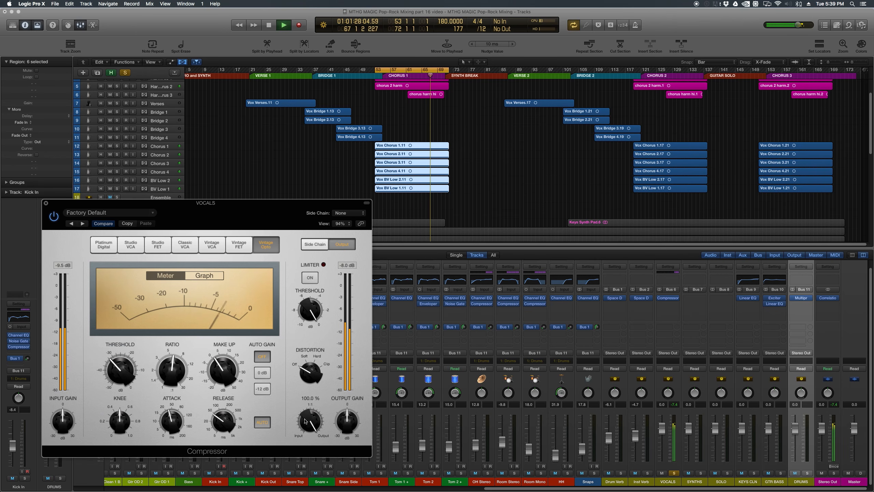
key("space")
Examine the VOCALS compressor's gain reduction in the graph display and return to the meter display.
mouse_move(114, 380)
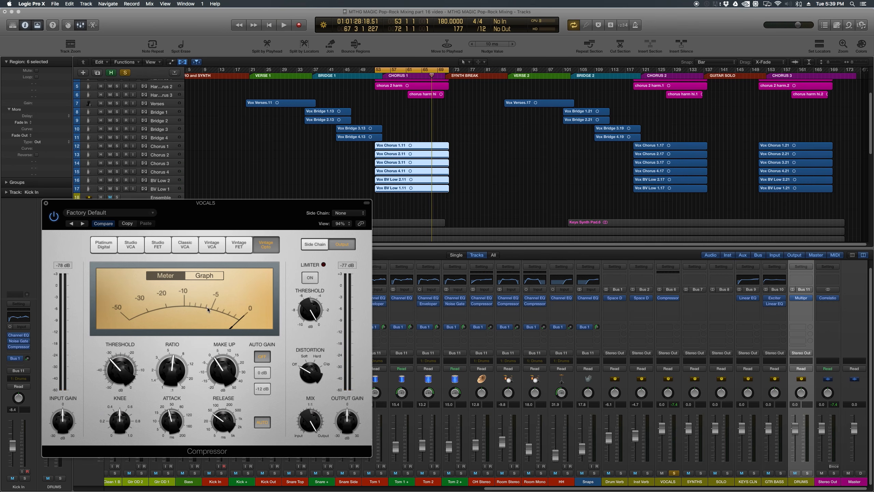
left_click(207, 278)
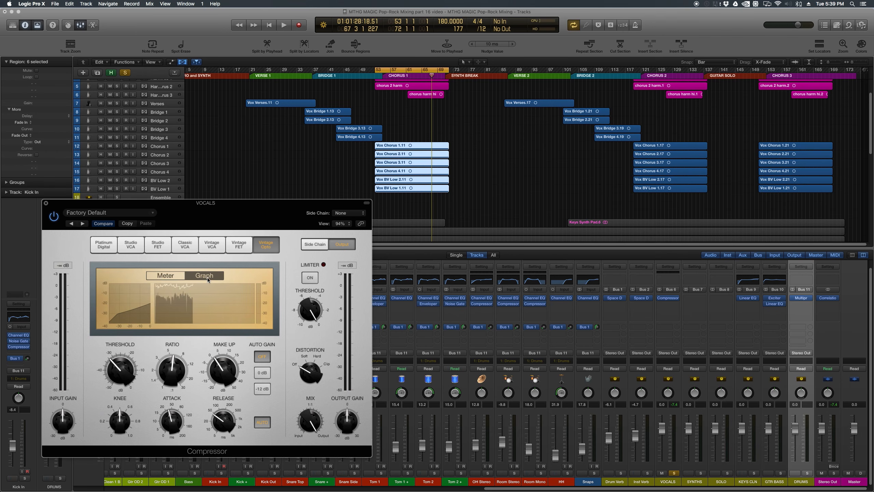
left_click(165, 279)
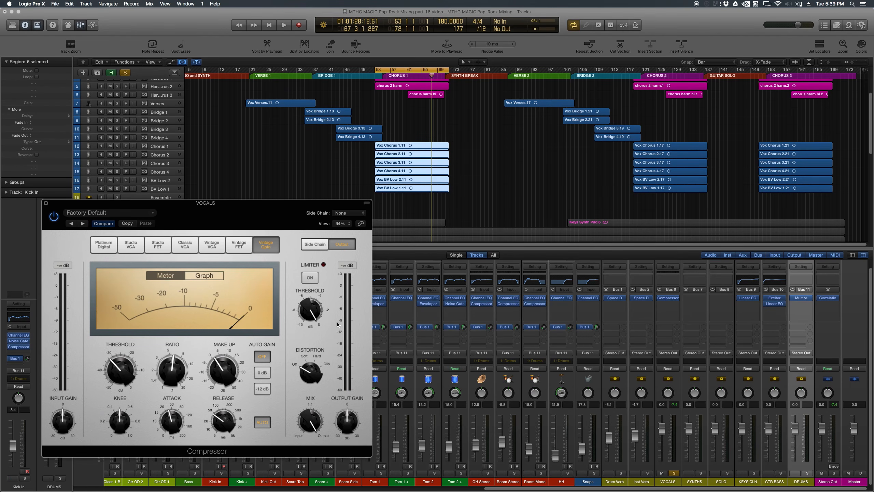
Set the VOCALS compressor's mix to 73 % during playback, then stop and close the compressor.
key("space")
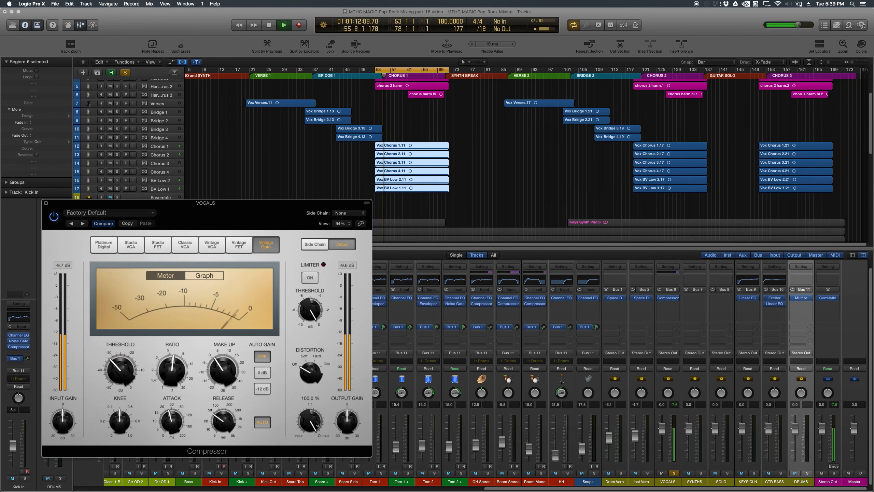
left_click_drag(314, 425, 311, 433)
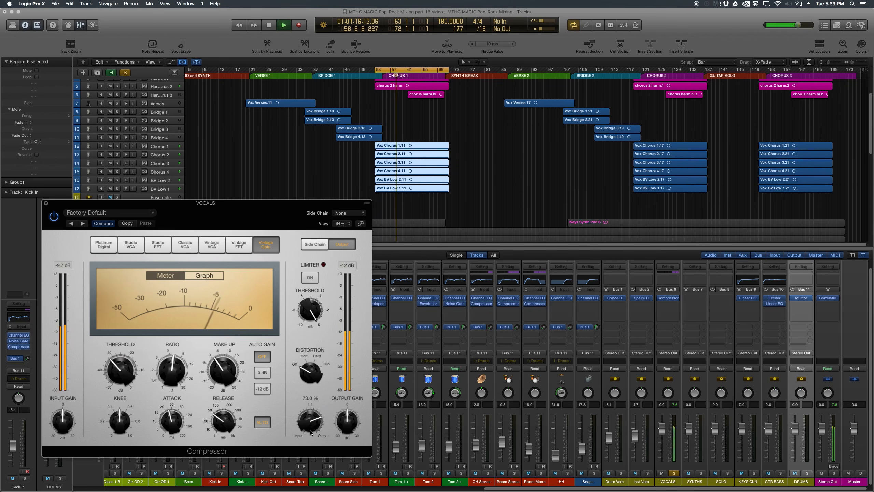
key("space")
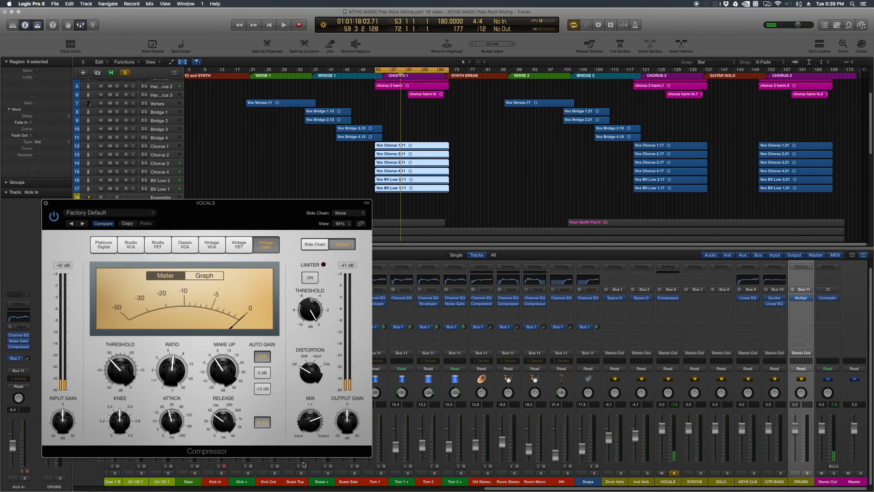
mouse_move(310, 421)
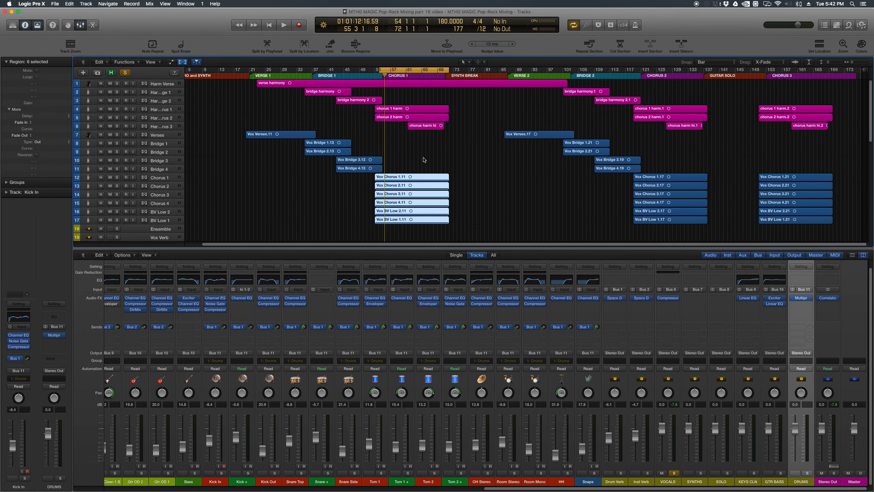
Reselect the six Chorus 1 vocal regions and briefly listen to them with the VOCALS bus soloed.
left_click(436, 156)
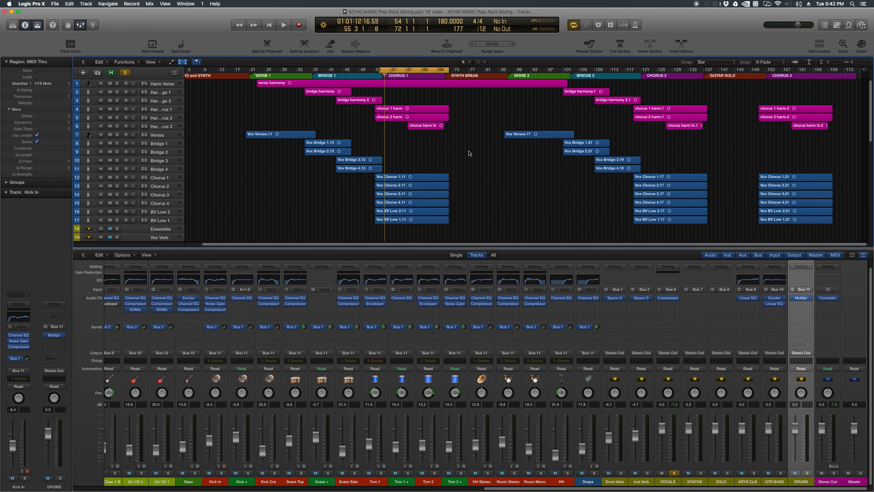
key("ctrl+alt+super+m")
left_click_drag(469, 154, 415, 223)
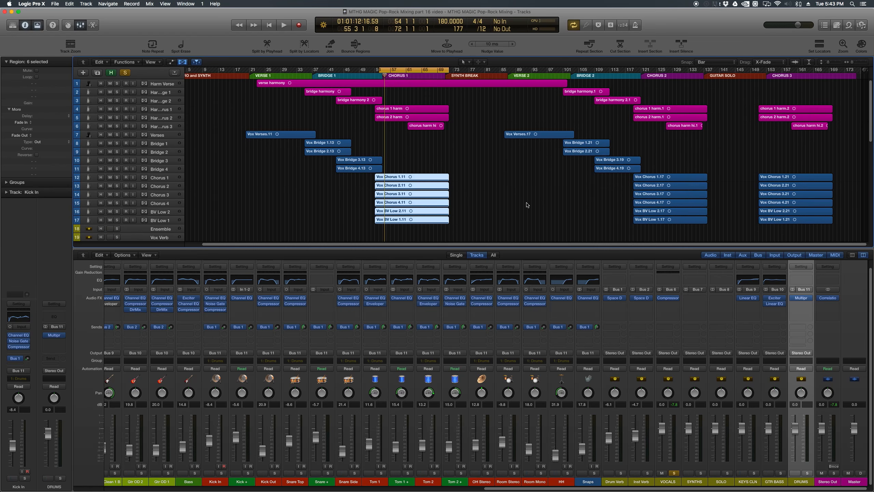
key("space")
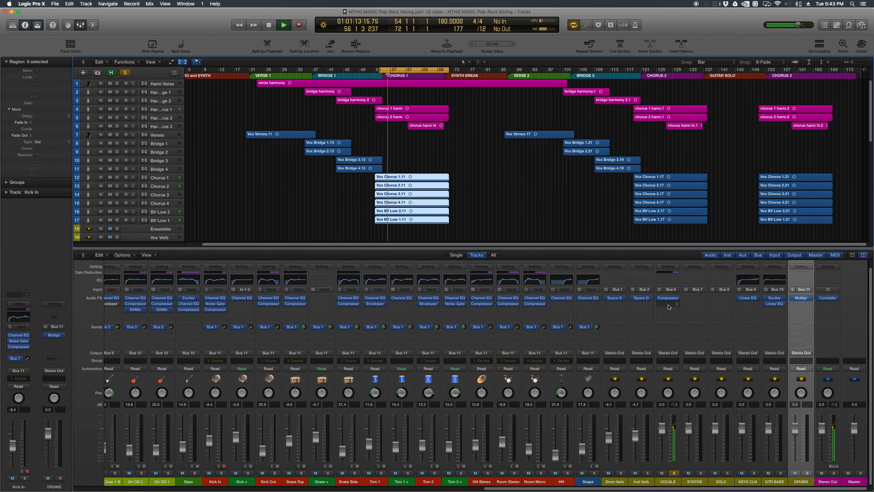
key("space")
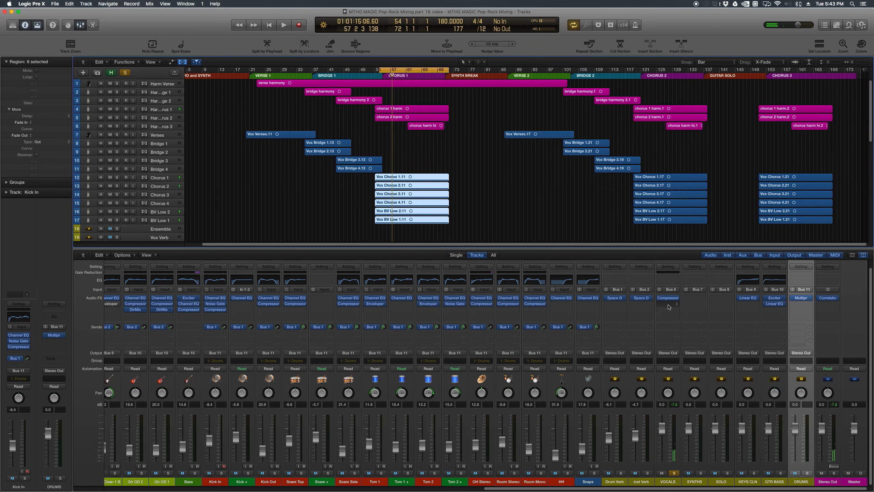
Insert a stereo DeEsser after the compressor on the VOCALS bus and load the Female Voice Strong DeEsser preset.
left_click(669, 307)
mouse_move(689, 328)
mouse_move(724, 341)
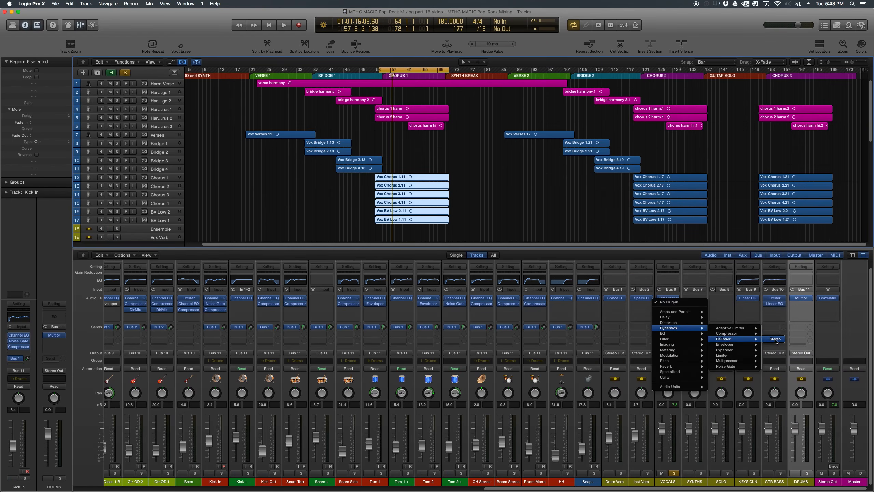
left_click(776, 339)
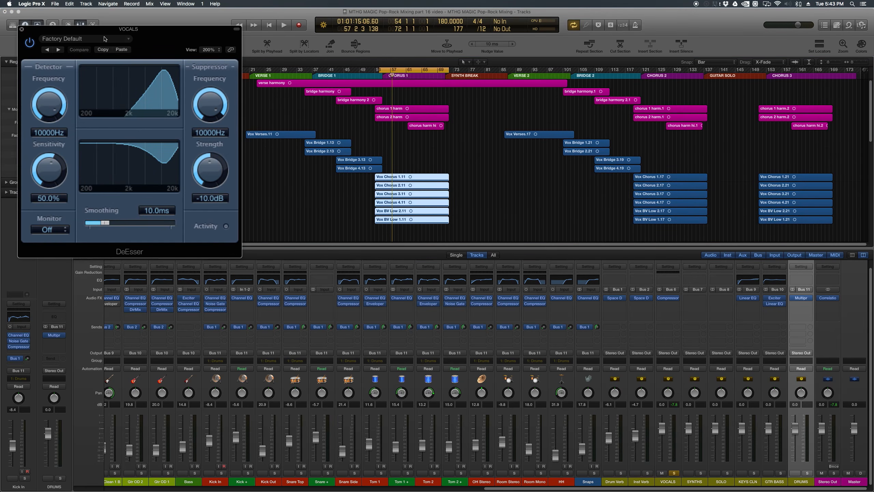
left_click(109, 40)
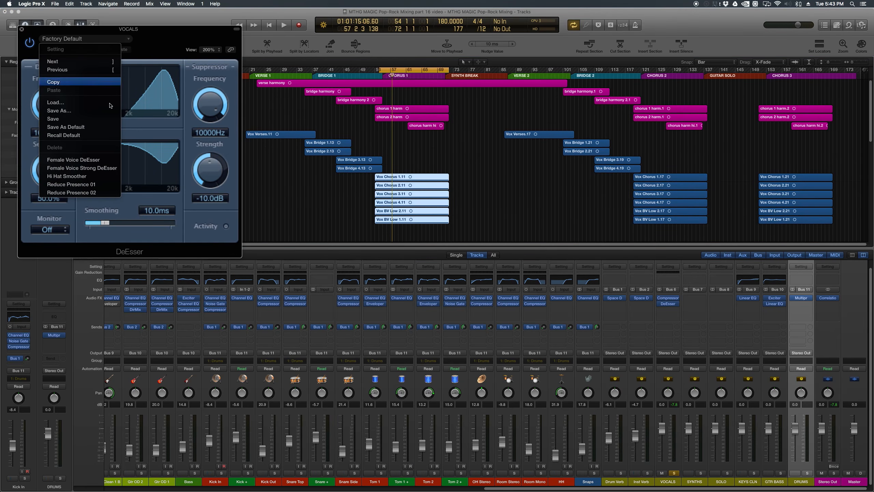
left_click(97, 169)
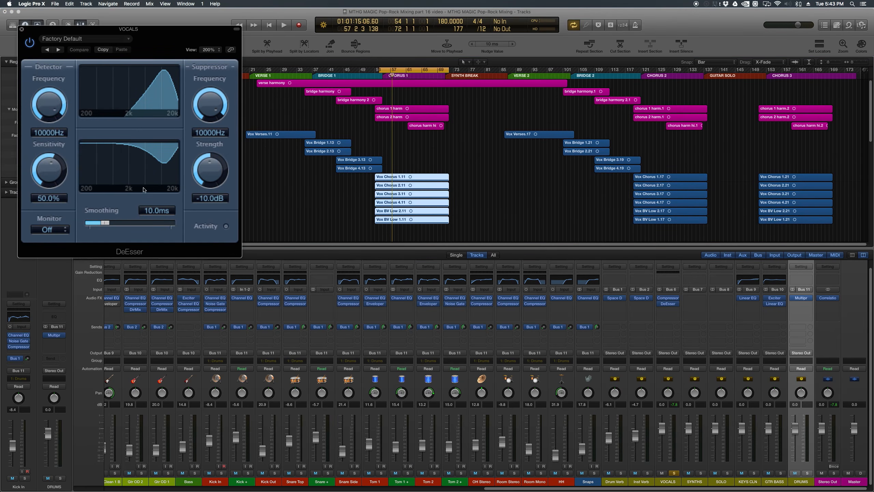
While auditioning the vocals, set the DeEsser's sensitivity to 500 % and strength to -11 dB, then close it.
key("space")
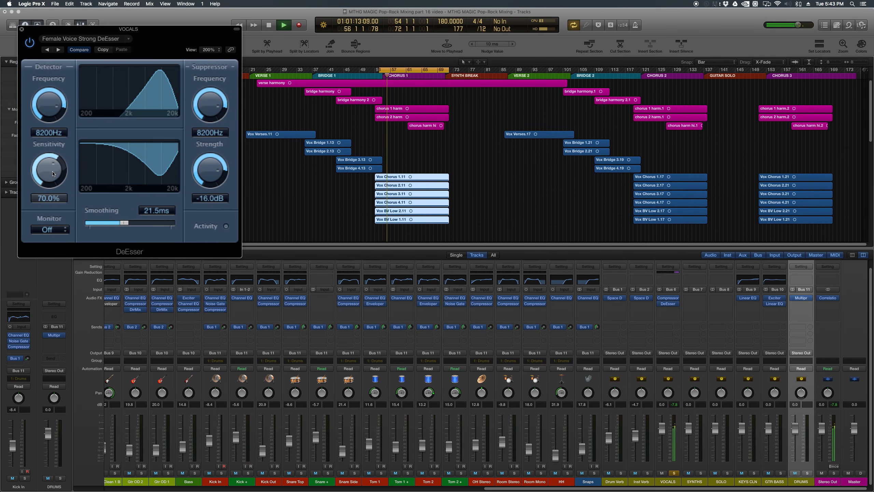
key("space")
left_click_drag(211, 166, 211, 190)
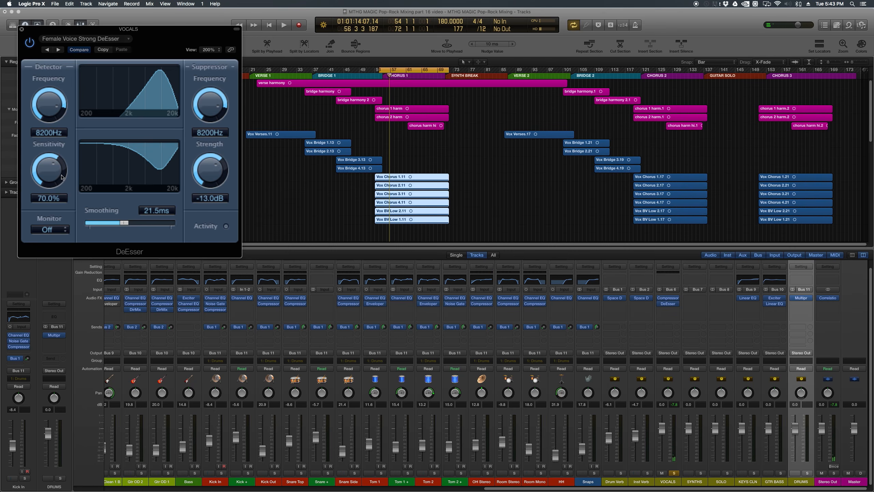
left_click_drag(62, 177, 47, 157)
key("space")
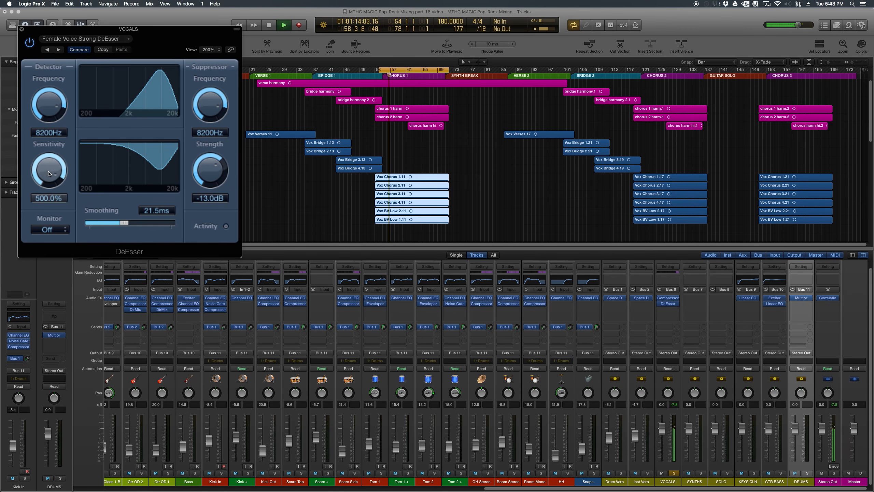
left_click_drag(210, 187, 211, 182)
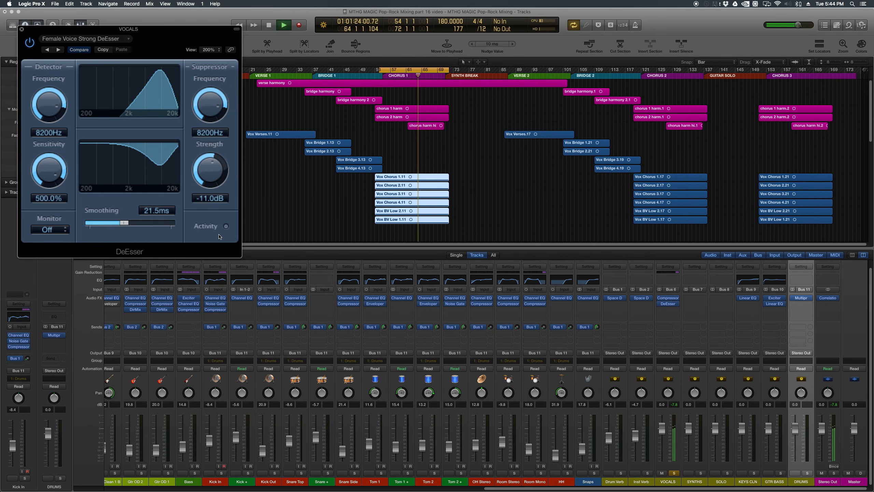
key("space")
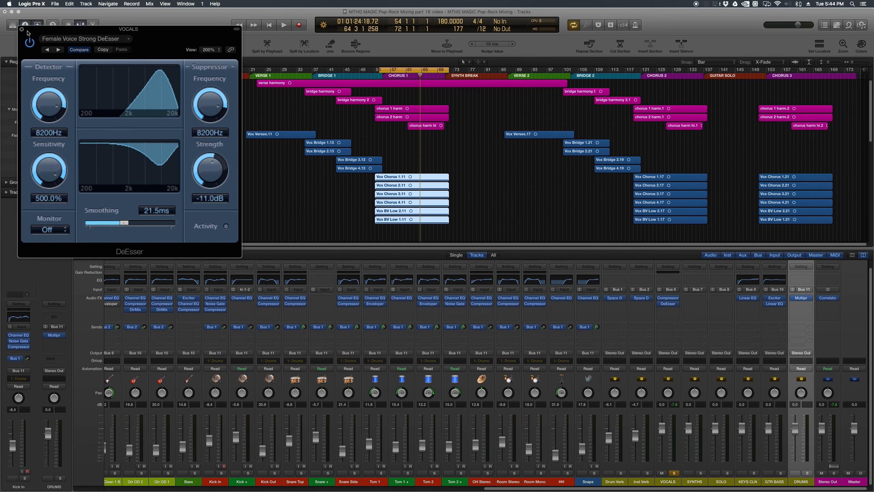
key("super+w")
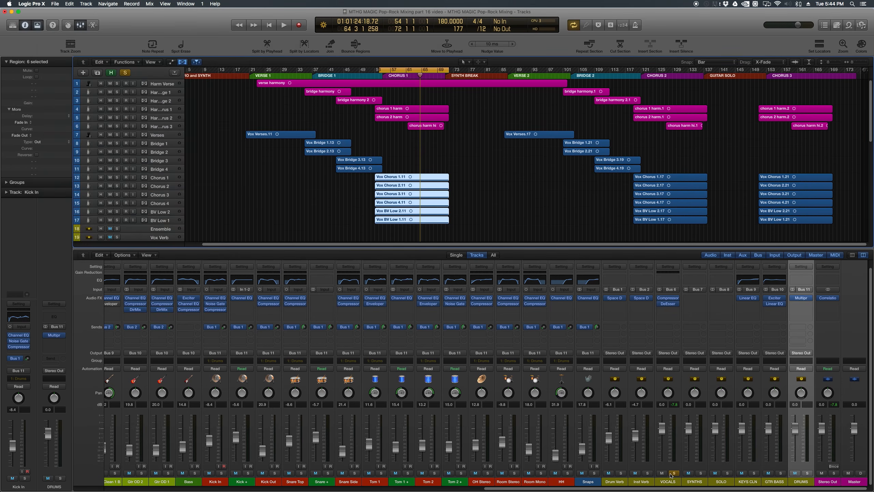
Unsolo the VOCALS bus and play the full mix in a cycle range from bar 143 across the guitar solo into Chorus 3.
left_click(674, 474)
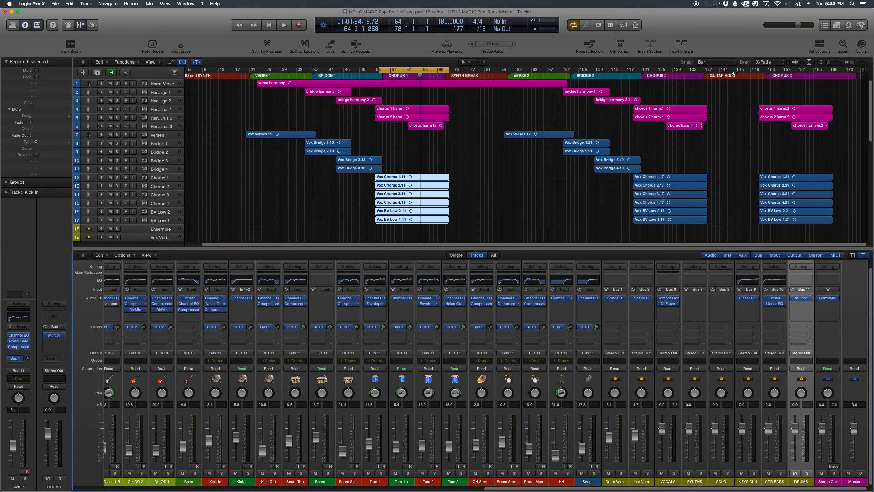
left_click_drag(728, 69, 798, 69)
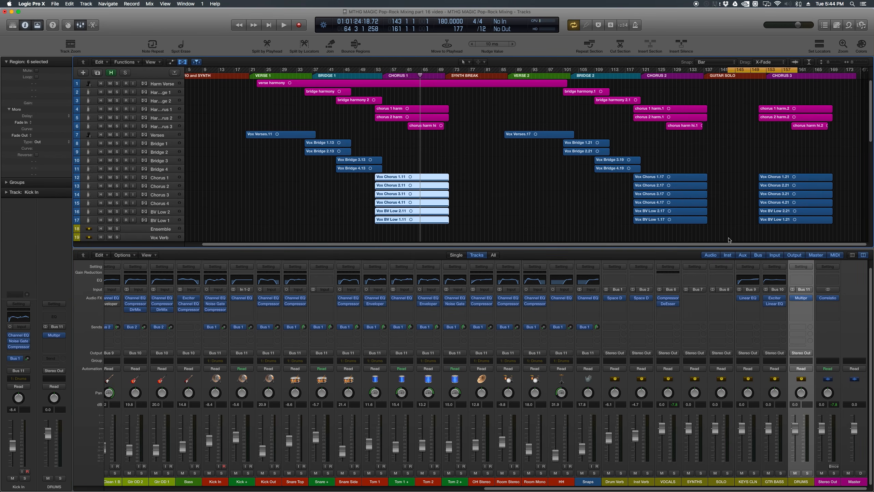
left_click(726, 207)
key("space")
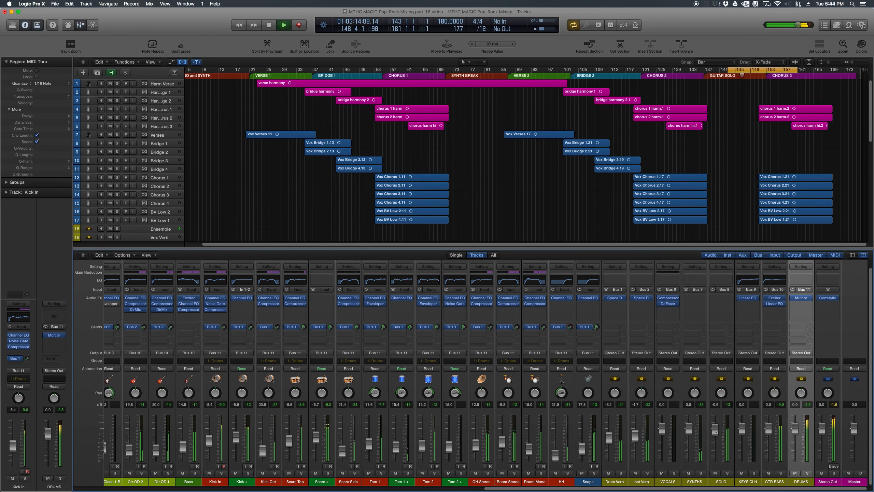
During playback, lower the SOLO bus fader slightly and bring the DRUMS bus fader down to -1.1 dB.
left_click_drag(715, 428, 715, 430)
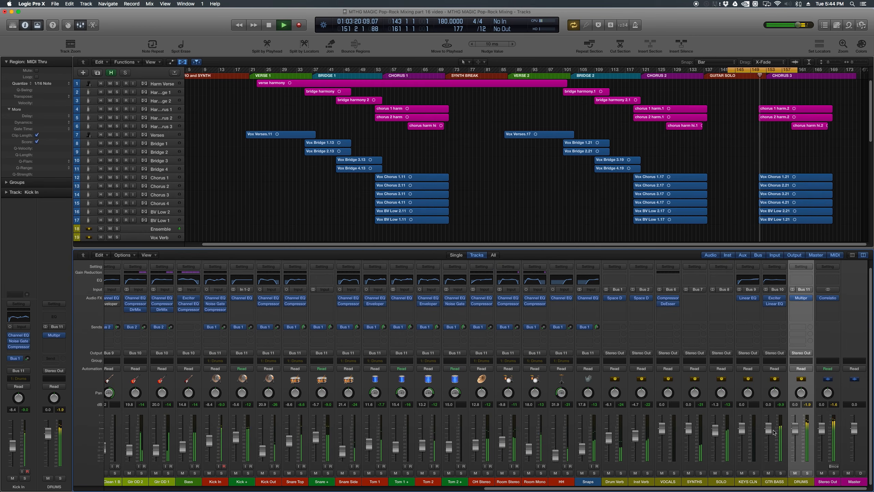
left_click_drag(796, 433, 796, 435)
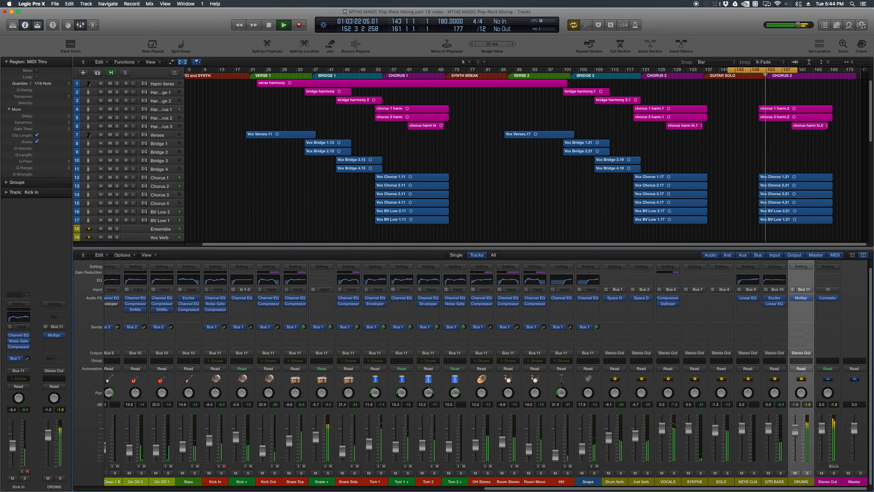
Reopen the VOCALS compressor during playback, raise its make-up gain and close it again.
left_click(668, 298)
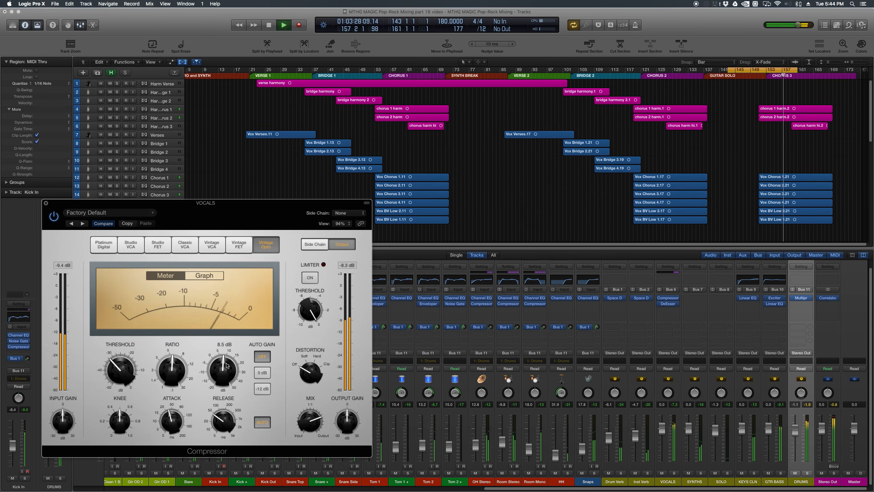
left_click_drag(227, 365, 224, 372)
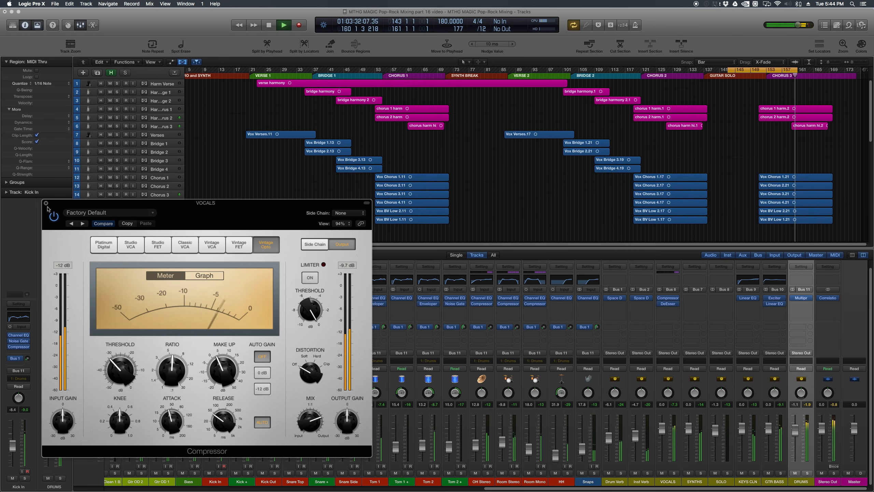
key("super+w")
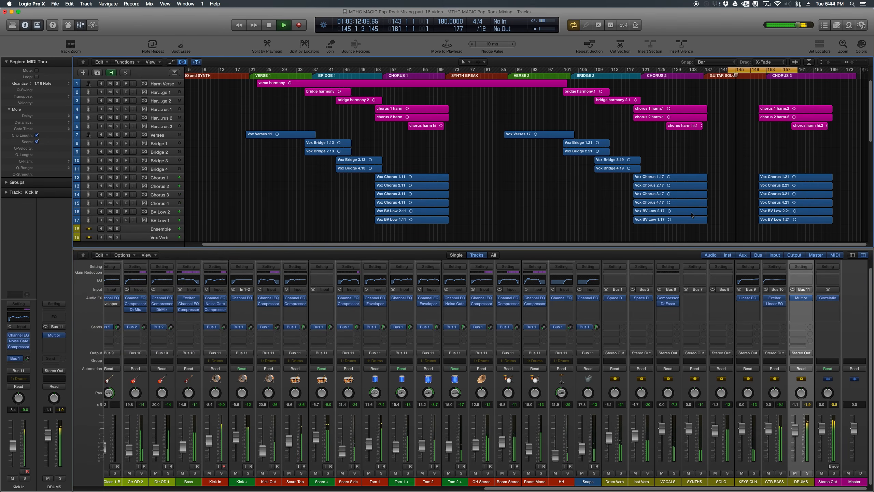
Stop playback and lower the VOCALS through DRUMS bus faders together, bringing VOCALS to -1.9 dB and DRUMS to -3.0 dB.
key("space")
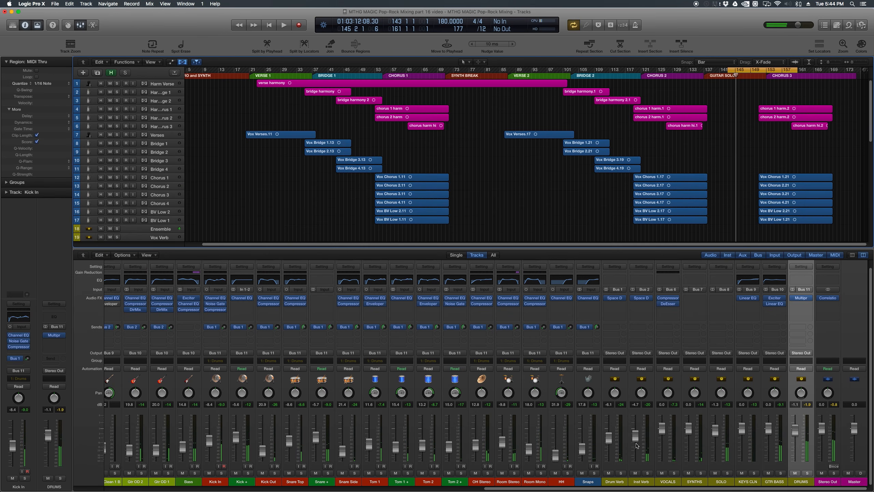
left_click_drag(801, 481, 676, 481)
left_click_drag(665, 433, 665, 437)
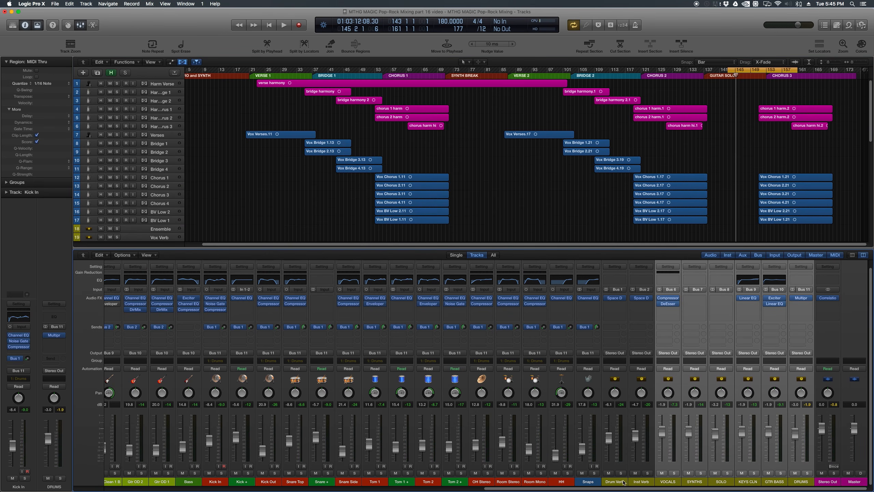
Lower Drum Verb to -7.1 dB and Inst Verb to -5.8 dB, then Ensemble, Vox Verb and DELAY together to -6.0, -5.1 and -11.0 dB.
left_click_drag(640, 482, 623, 482)
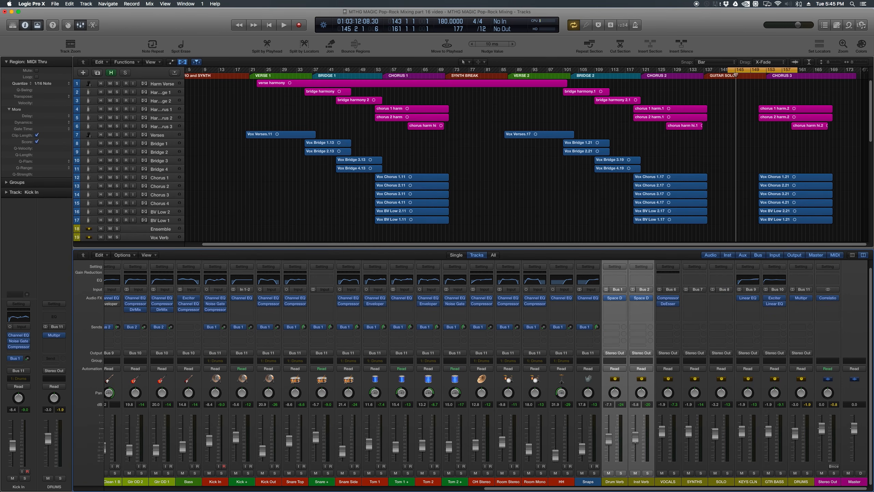
scroll(598, 490, "left", 15)
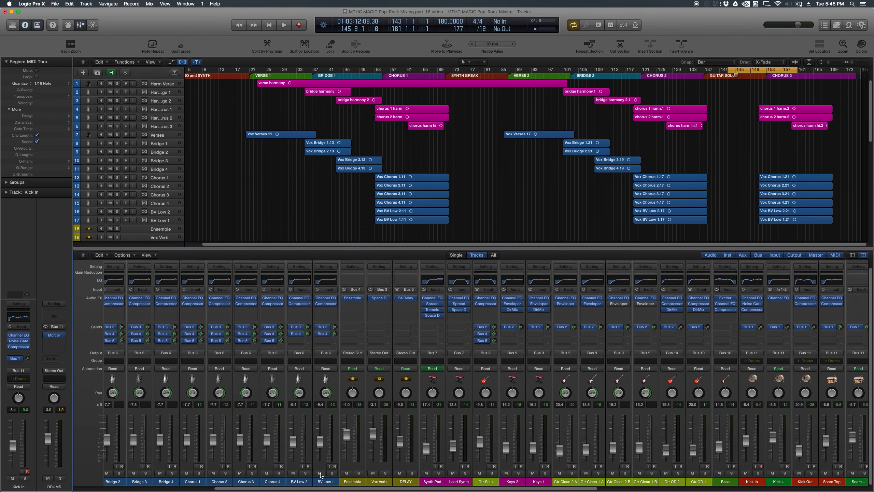
left_click_drag(406, 484, 366, 482)
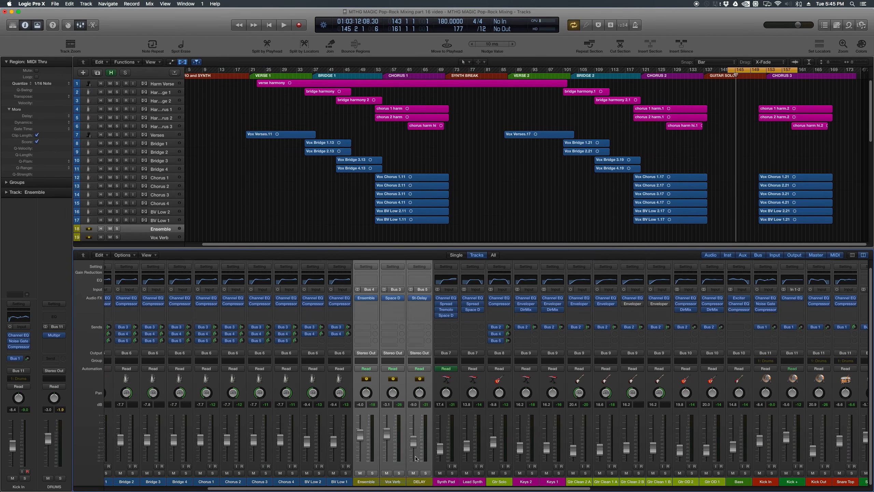
left_click_drag(414, 442, 415, 445)
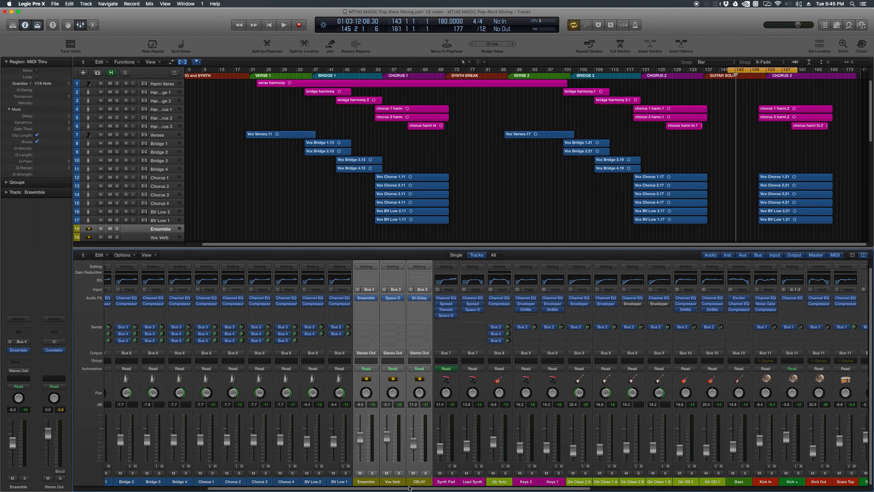
scroll(408, 489, "right", 15)
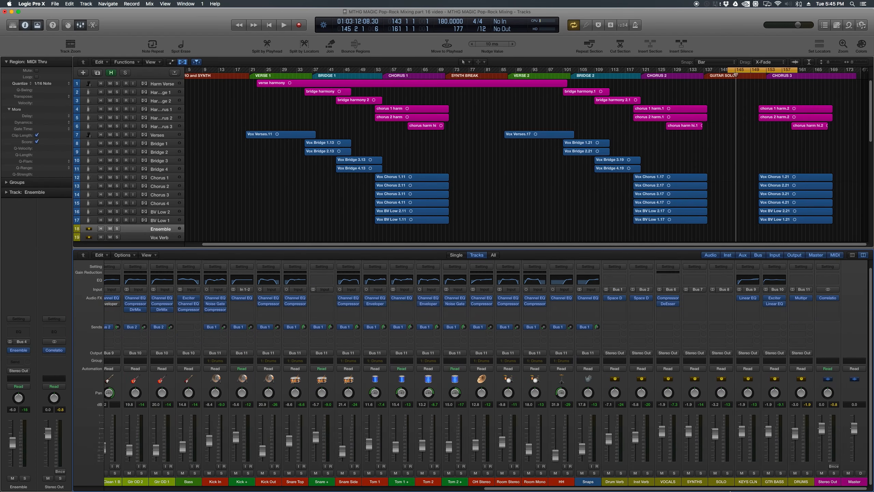
Play the cycled section, leave only the DRUMS bus selected, fine-tune the SYNTHS and SOLO faders and raise VOCALS to -0.9 dB.
key("space")
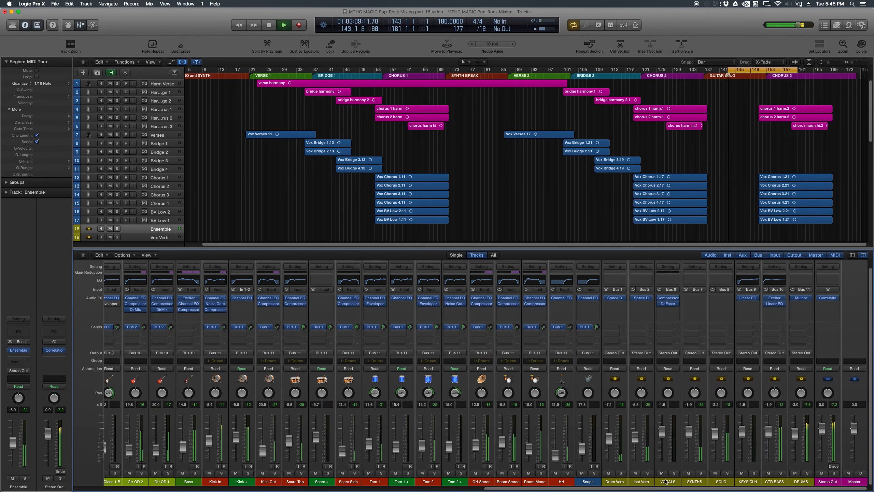
left_click_drag(666, 482, 794, 484)
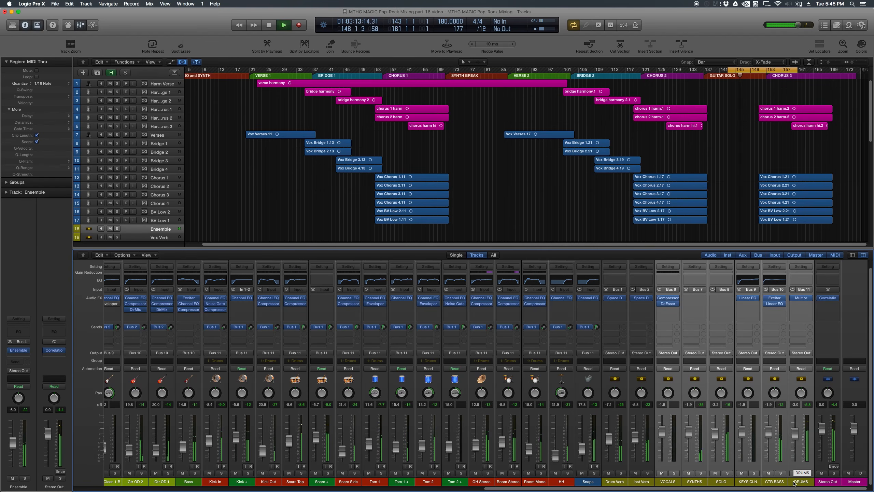
left_click(794, 482)
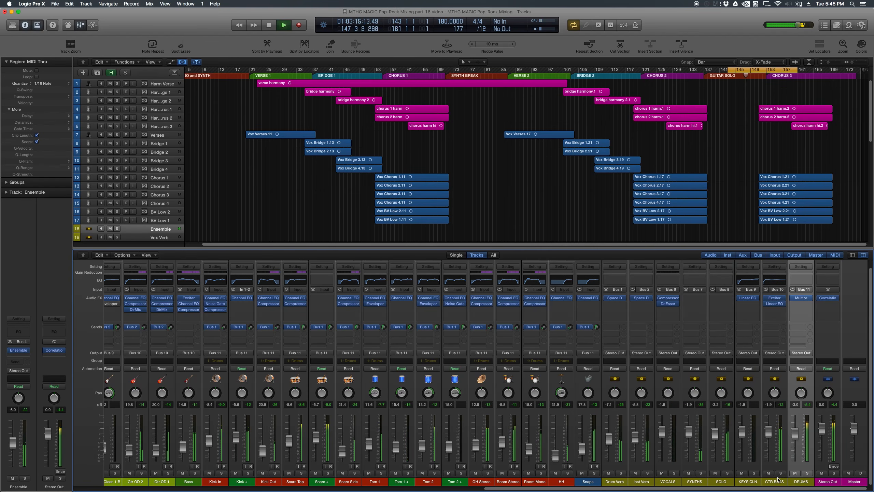
left_click_drag(714, 434, 690, 432)
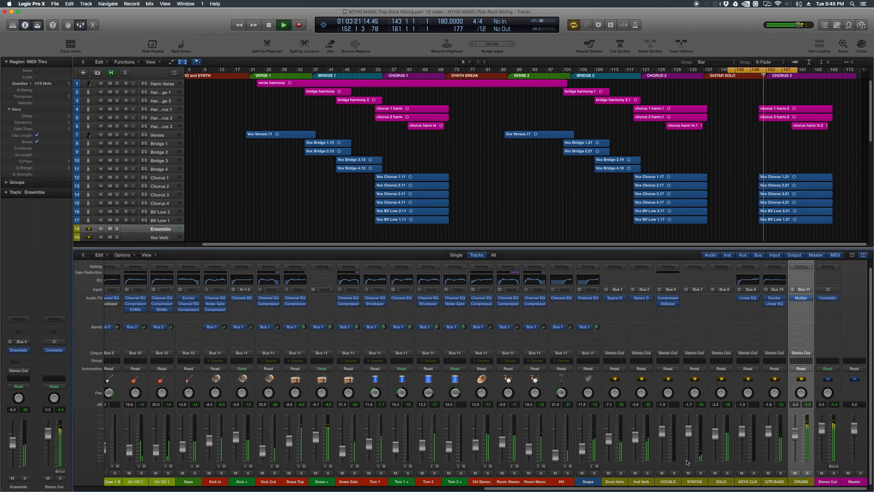
left_click_drag(663, 432, 664, 431)
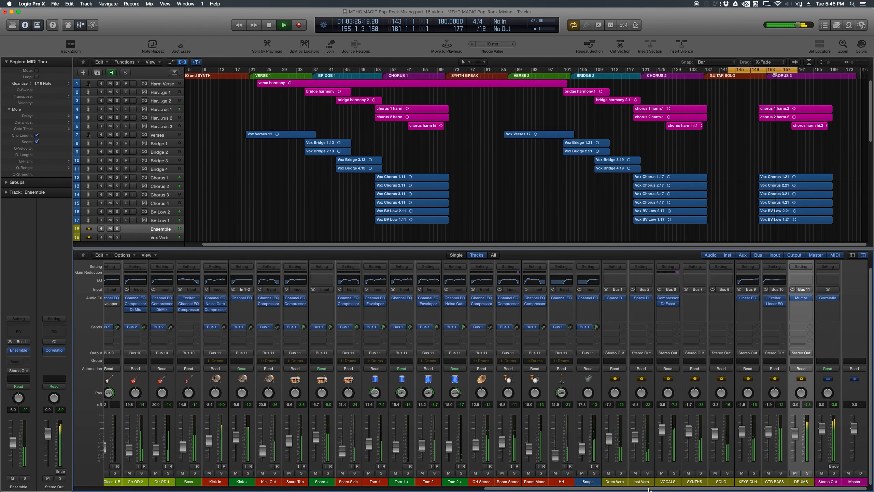
Raise the Ensemble return to -5.0 dB, Vox Verb to -2.5 dB and the DELAY return slightly during playback, then stop.
left_click_drag(651, 488, 326, 486)
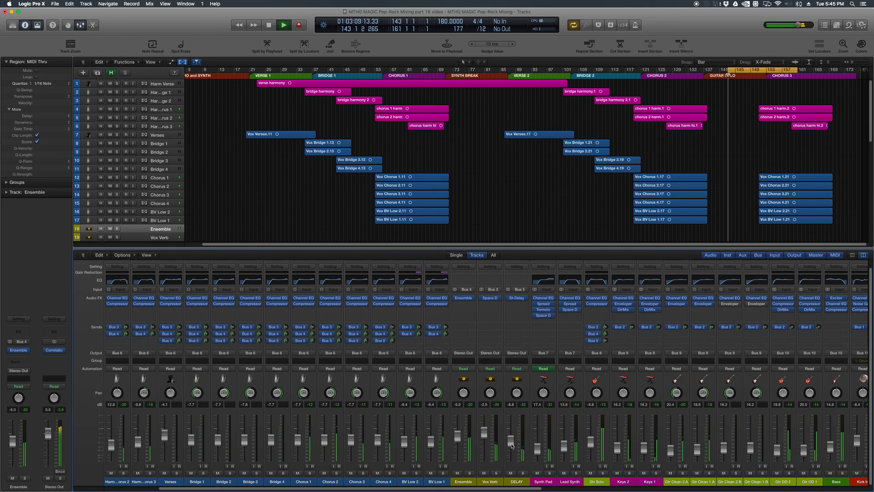
key("space")
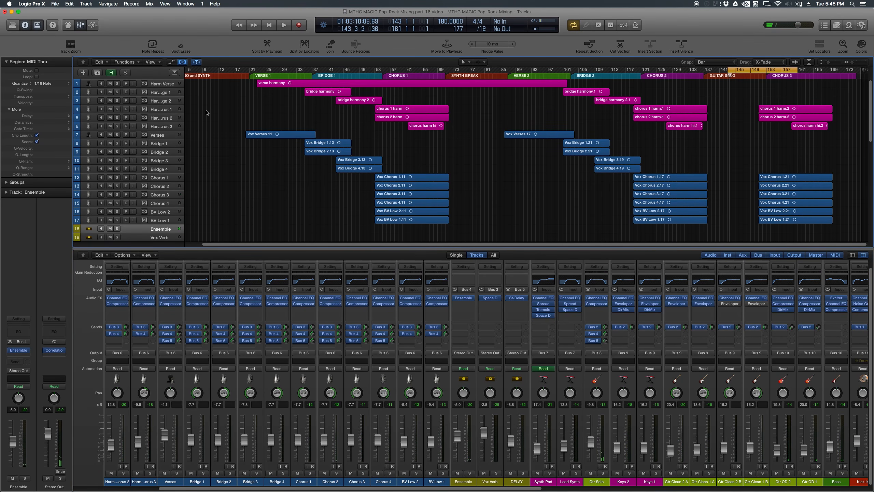
Turn off cycle mode and play the full mix from around bar 10 of the intro, with the submix buses in view.
left_click(212, 75)
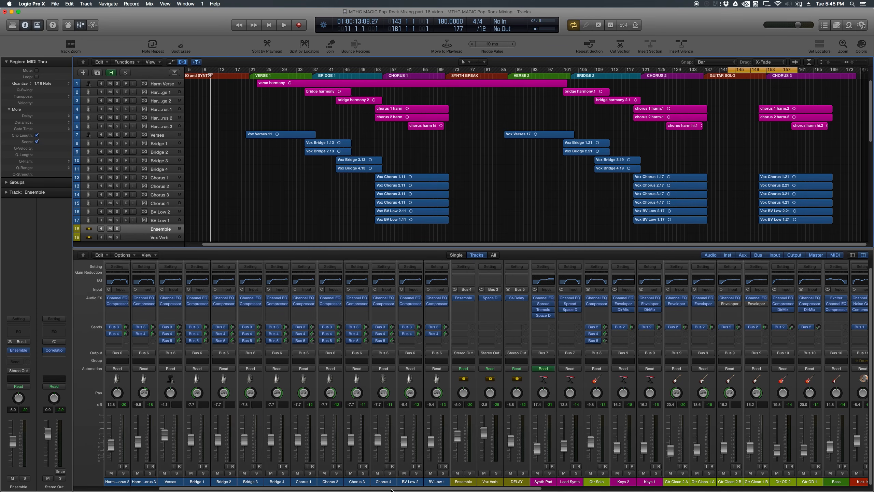
mouse_move(391, 488)
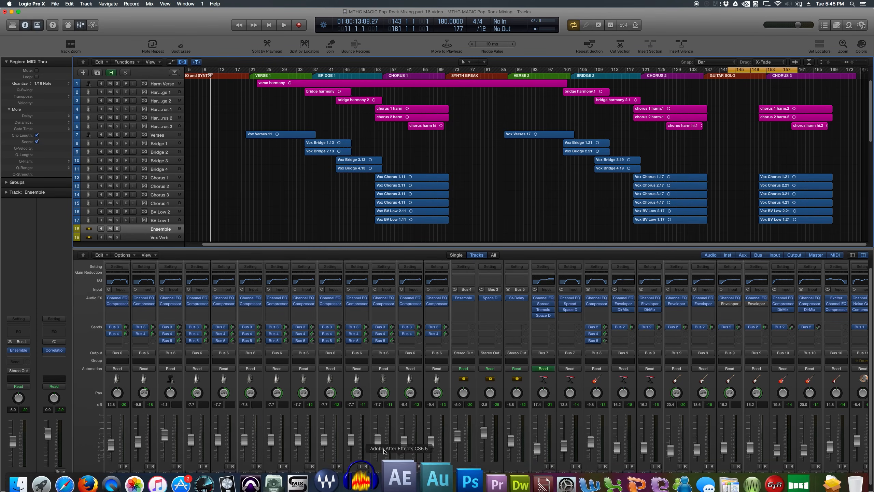
left_click_drag(377, 489, 703, 489)
key("c")
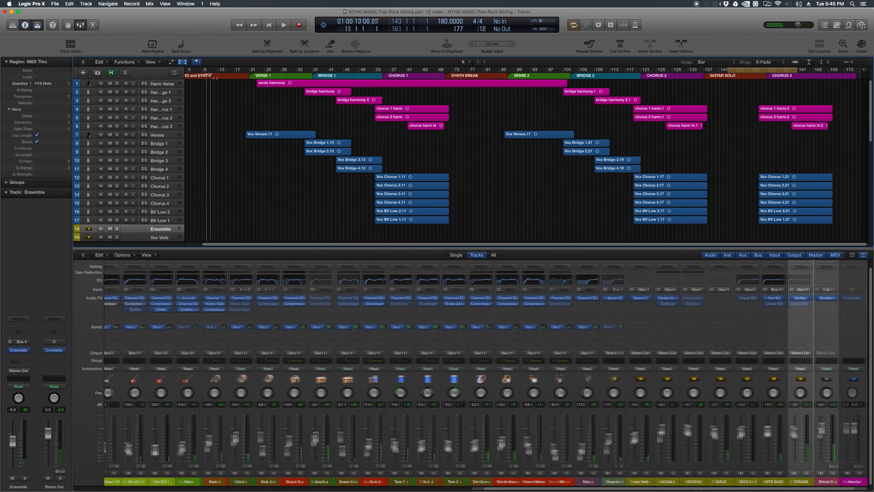
left_click(801, 327)
key("space")
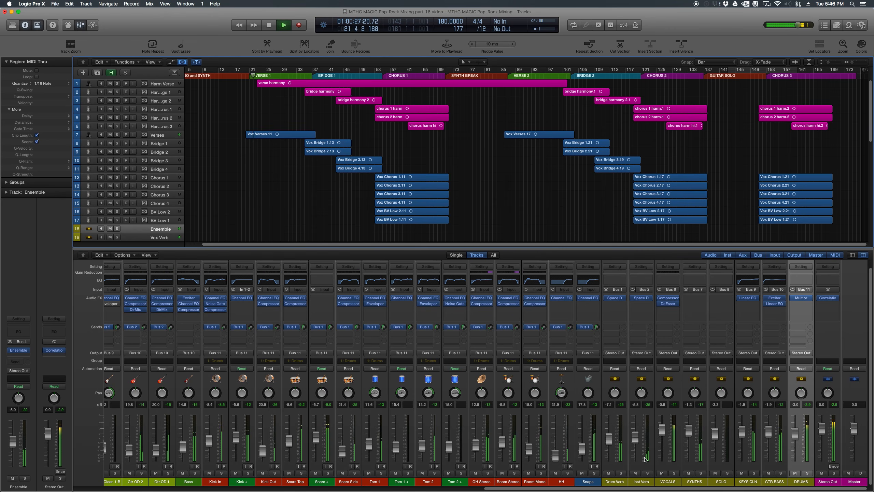
Lower the Verses vocal channel fader to -5.3 dB during Verse 1 and stop playback.
left_click_drag(621, 489, 241, 489)
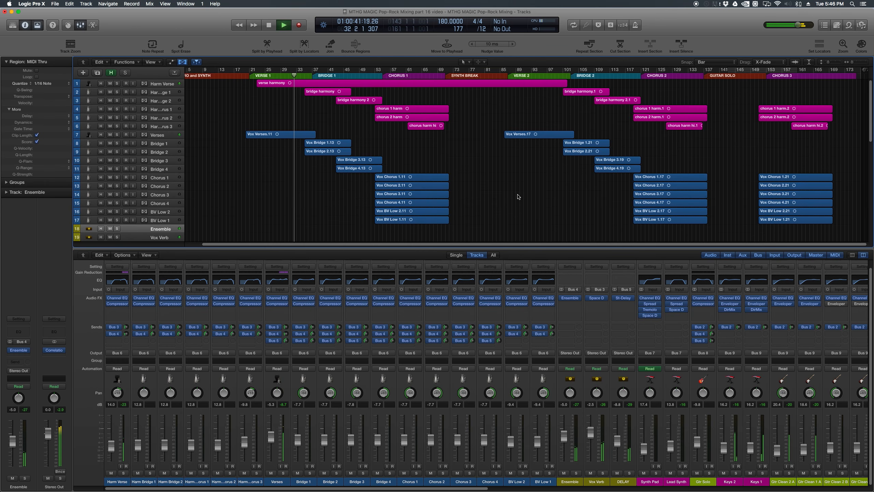
key("space")
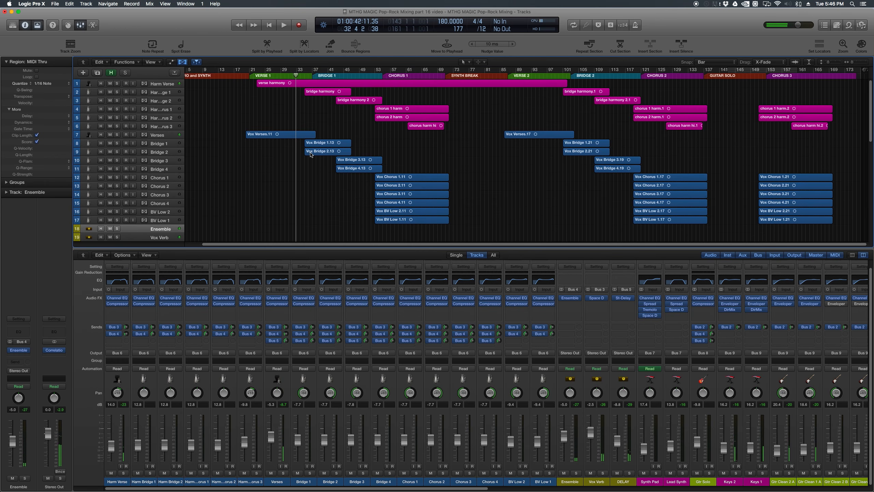
left_click(256, 134)
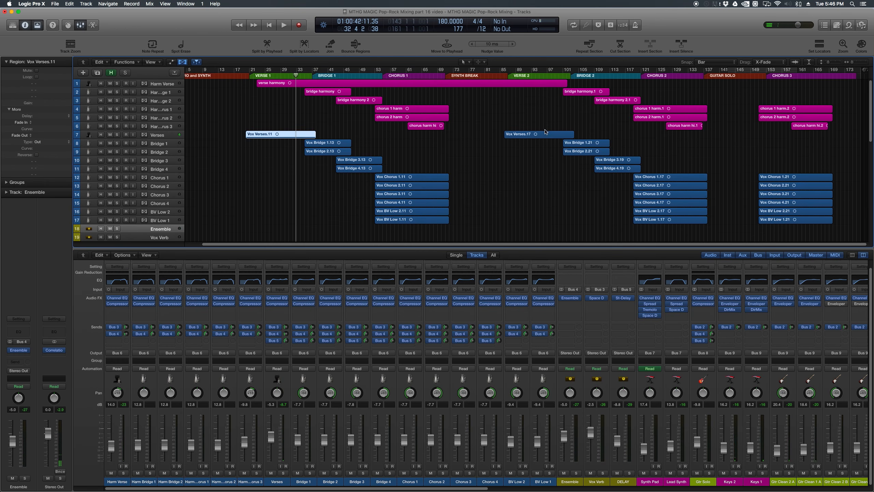
left_click(521, 135)
left_click(256, 134)
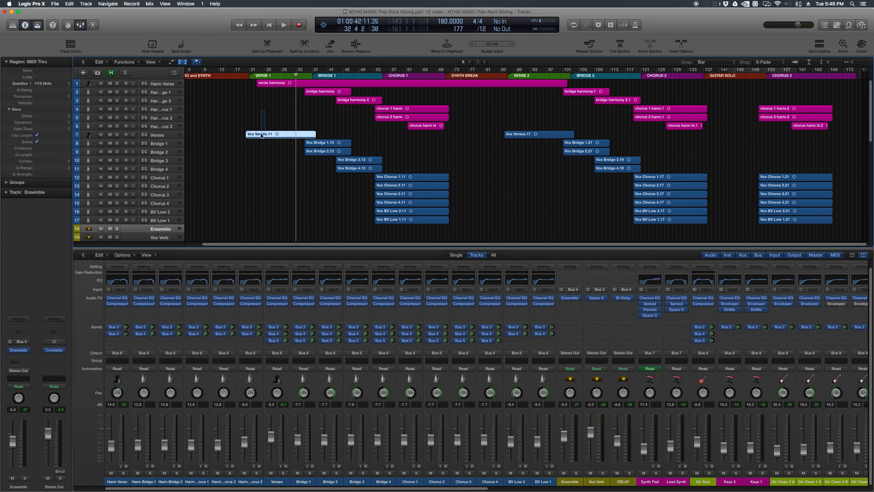
left_click(243, 150)
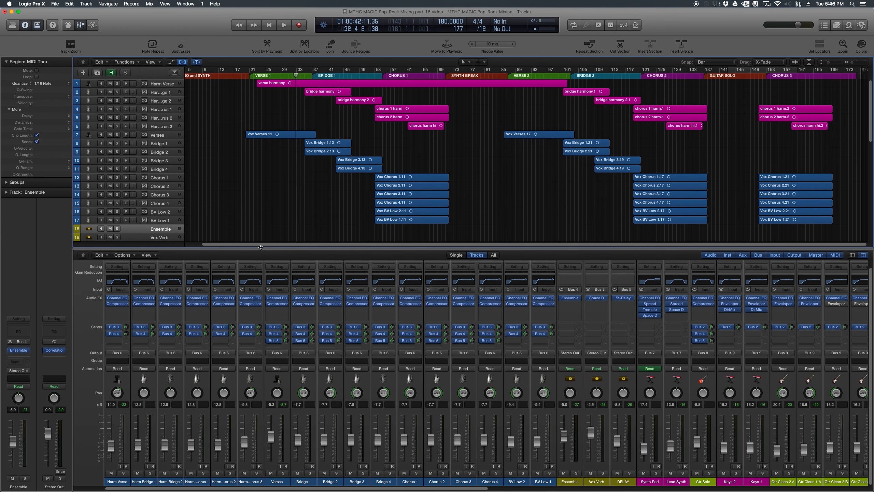
left_click_drag(260, 248, 236, 246)
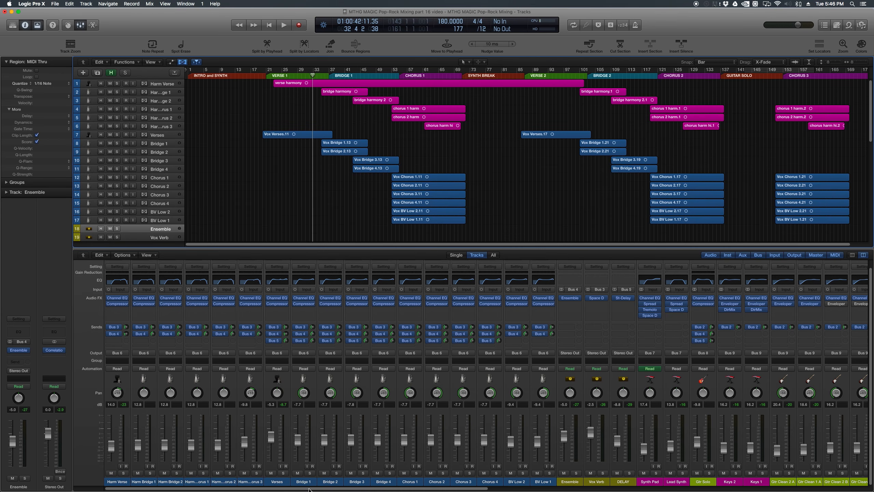
left_click_drag(309, 489, 697, 488)
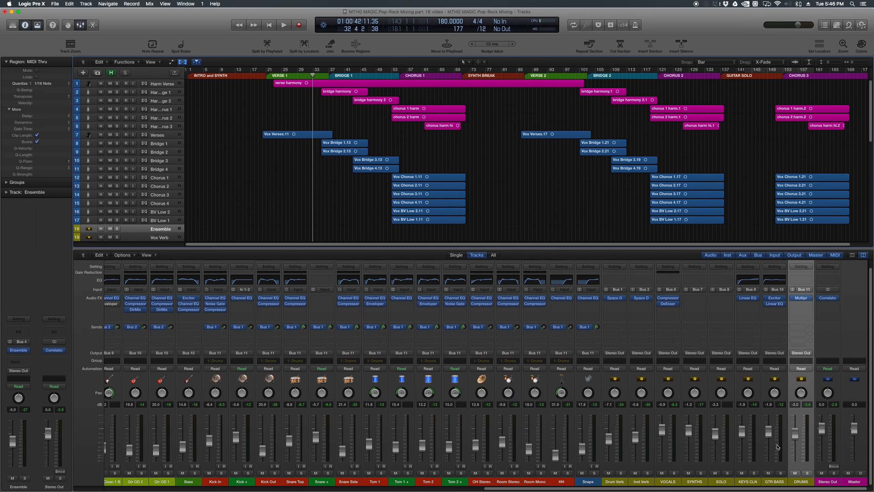